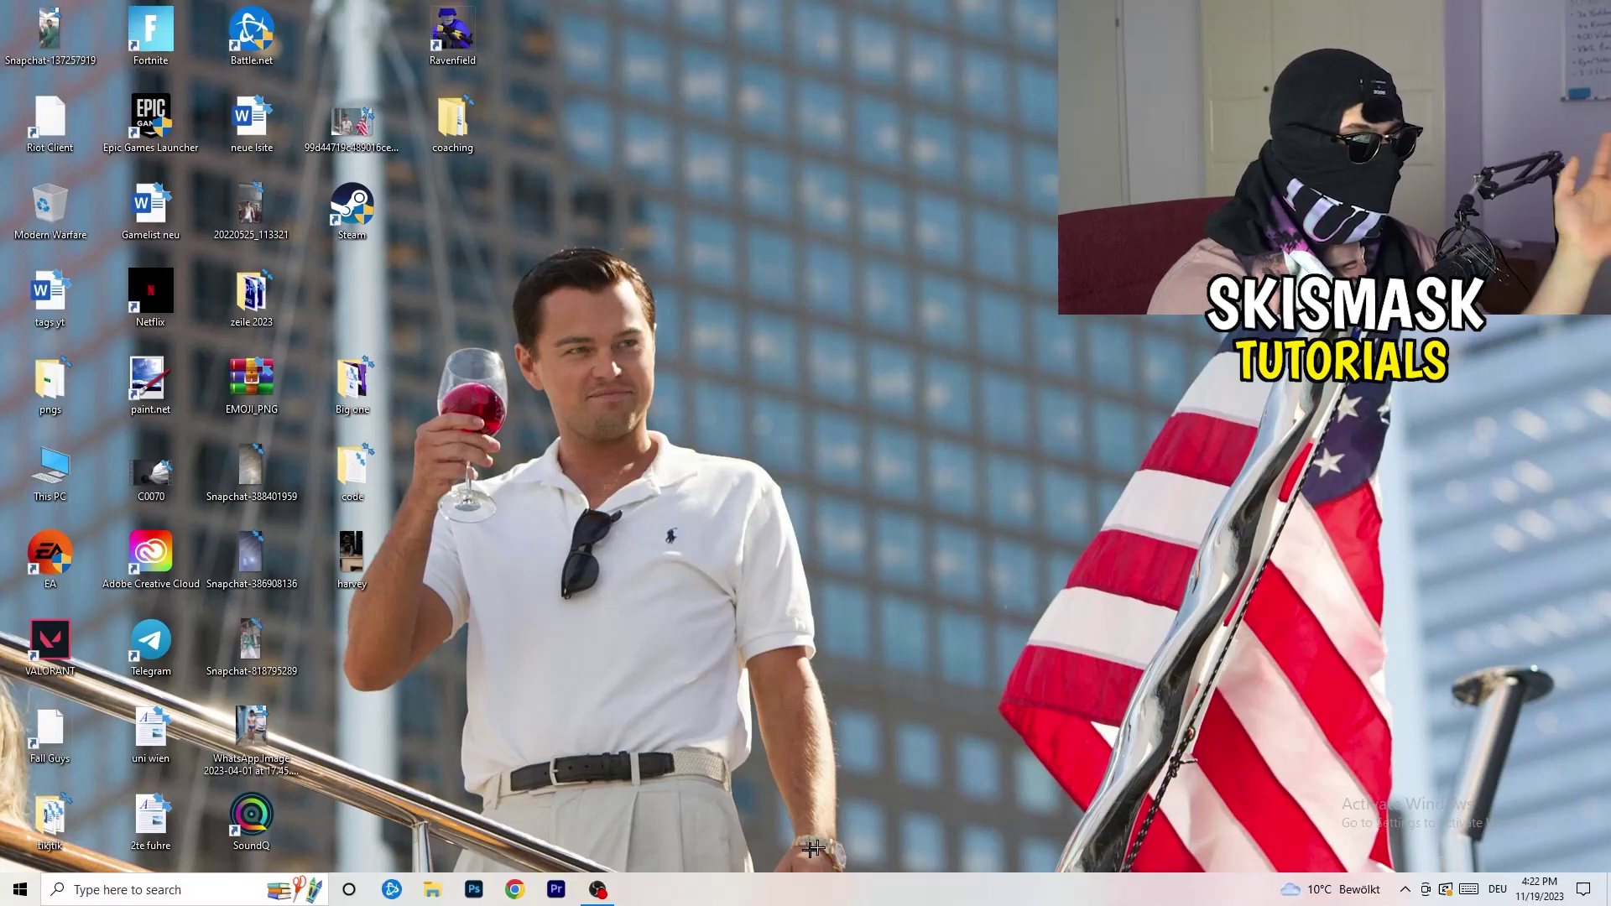
Open Task Manager from the taskbar, maximize it, and show the Ethernet graph on the Performance tab.
{"action": "right_click", "coordinate": [777, 900]}
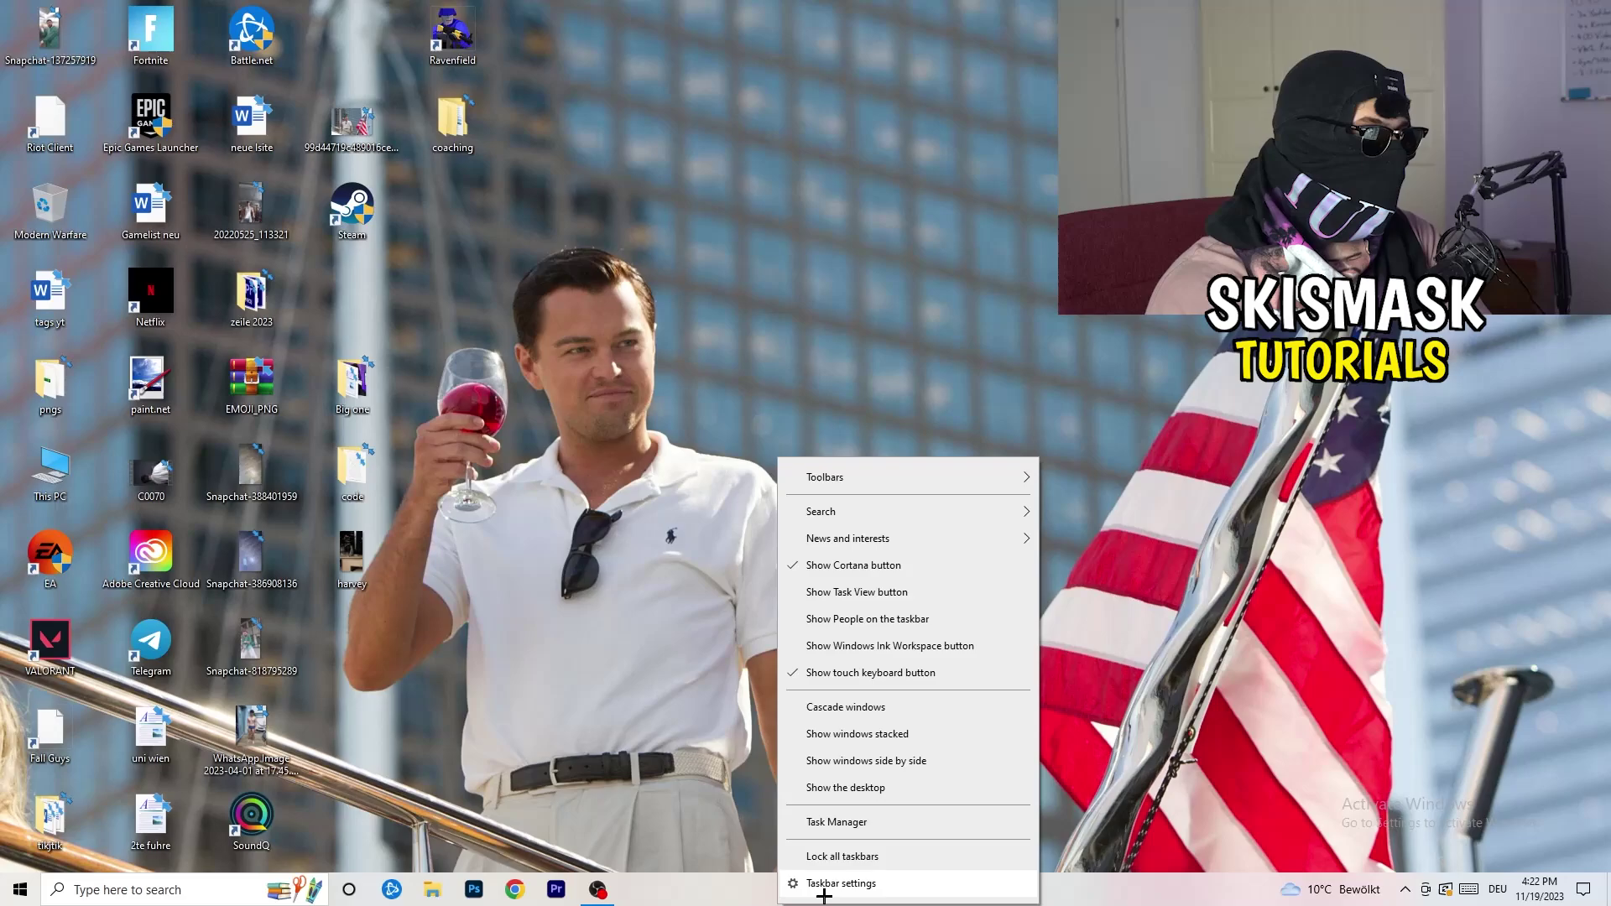
{"action": "left_click", "coordinate": [839, 822]}
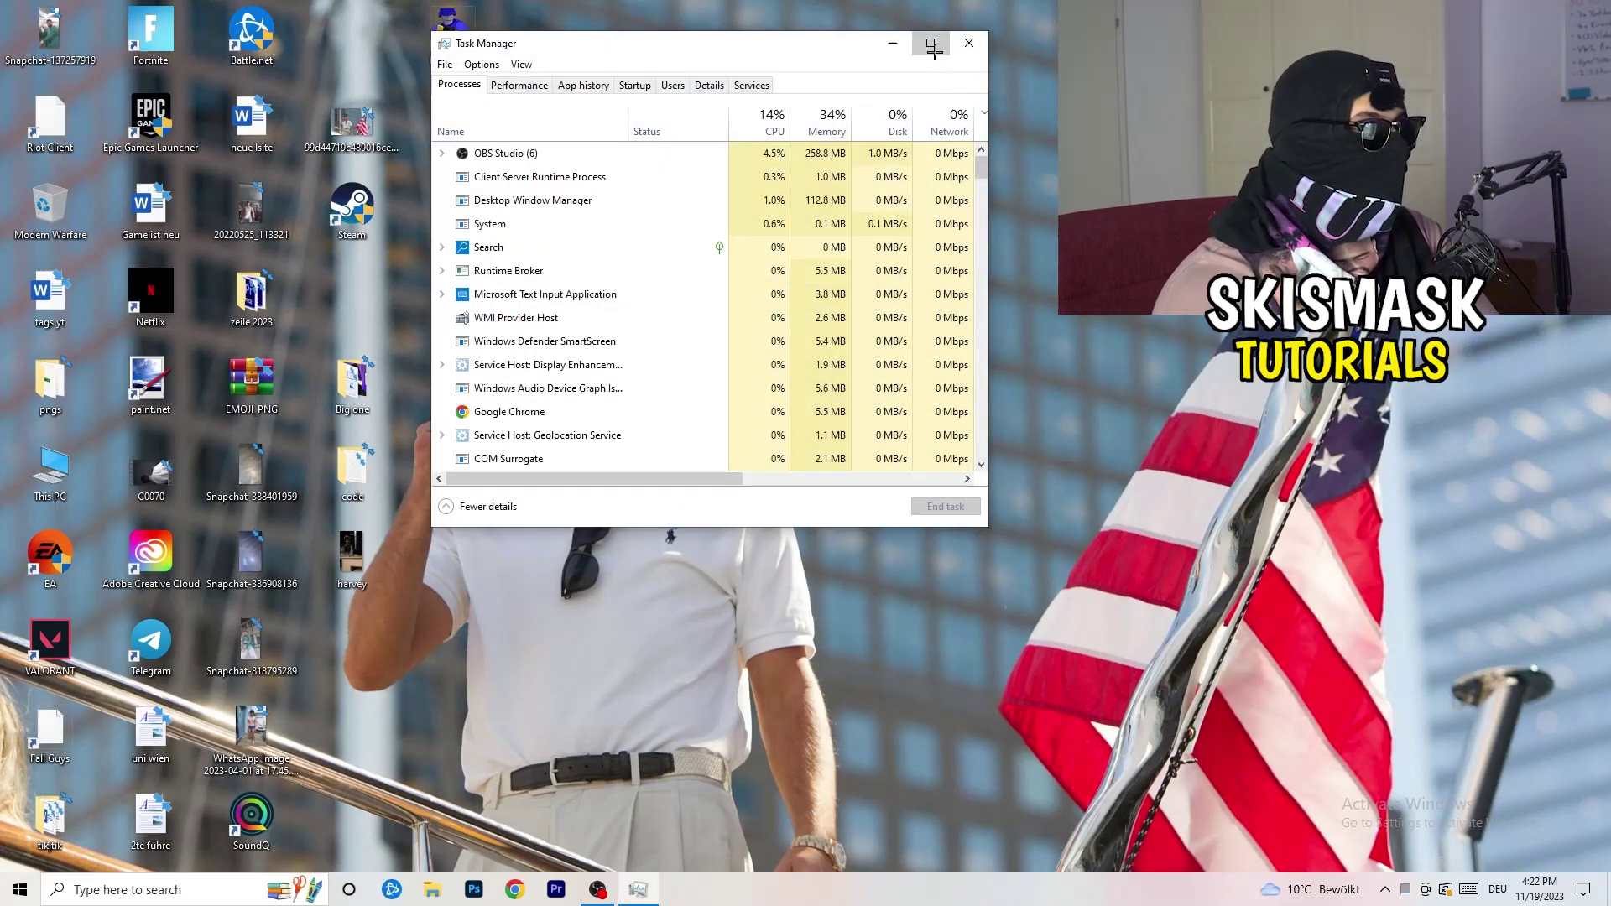
{"action": "left_click", "coordinate": [932, 38]}
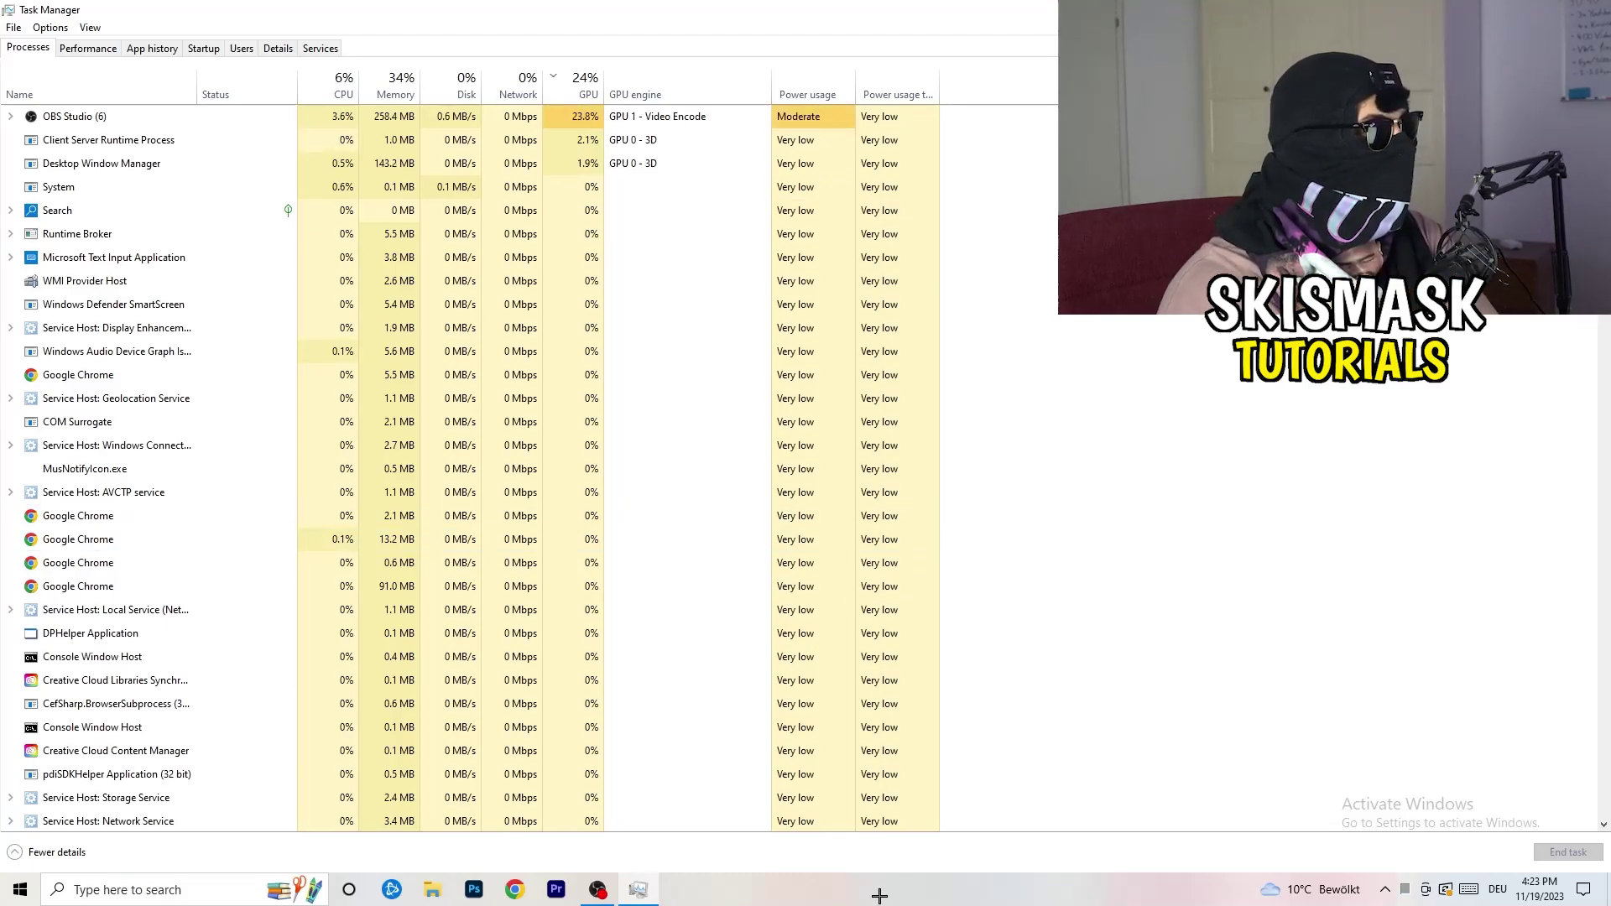
{"action": "left_click", "coordinate": [88, 48]}
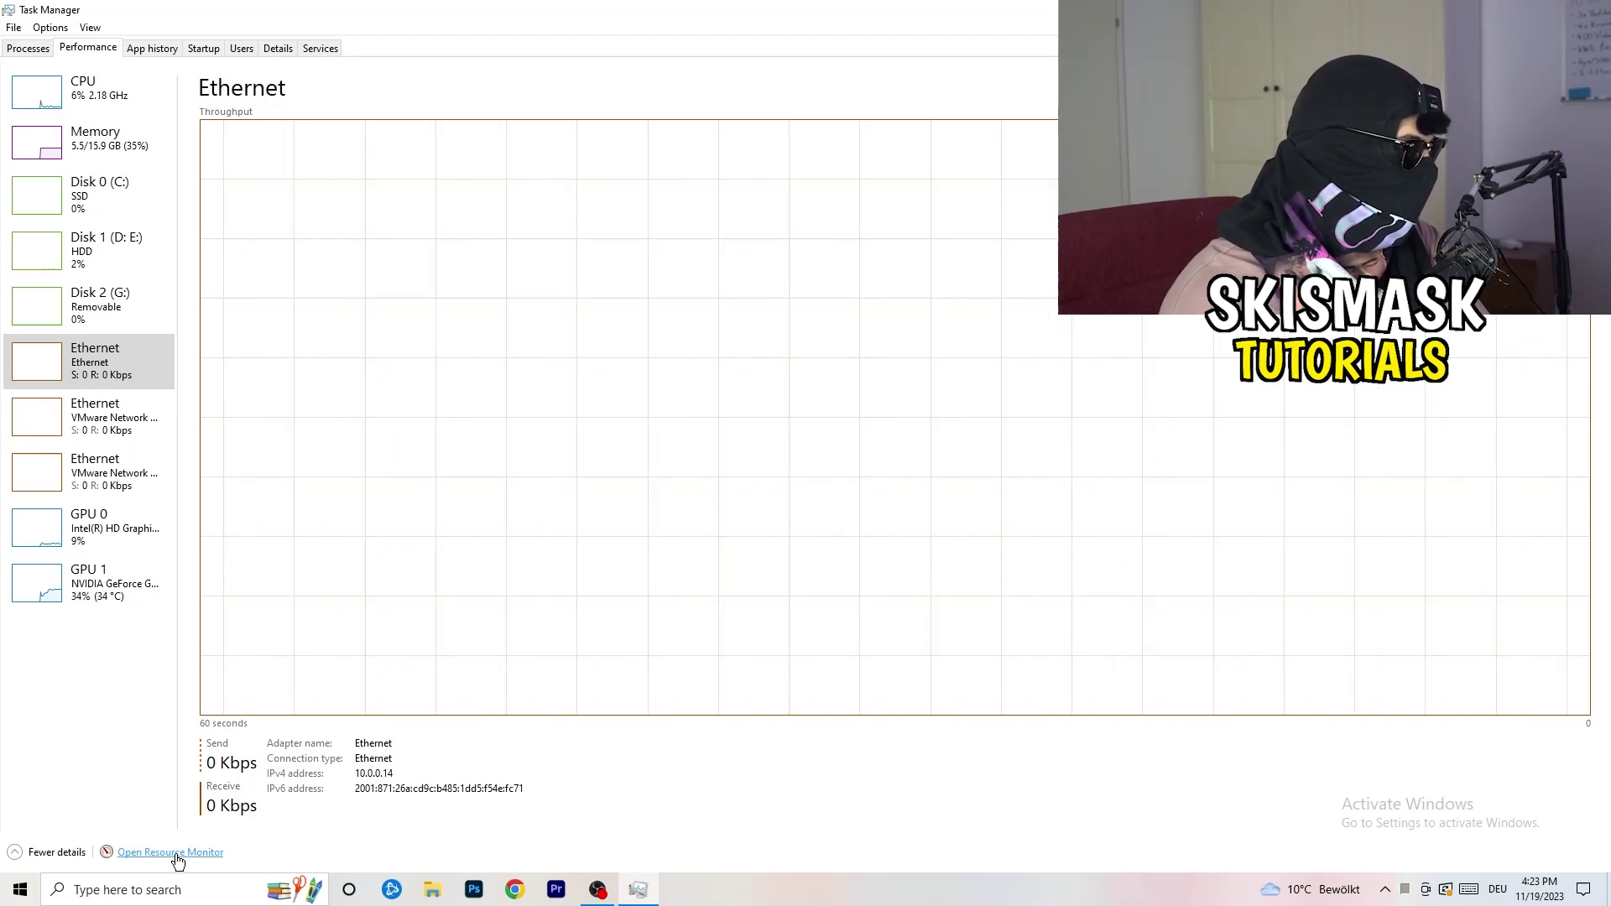
{"action": "left_click", "coordinate": [830, 38]}
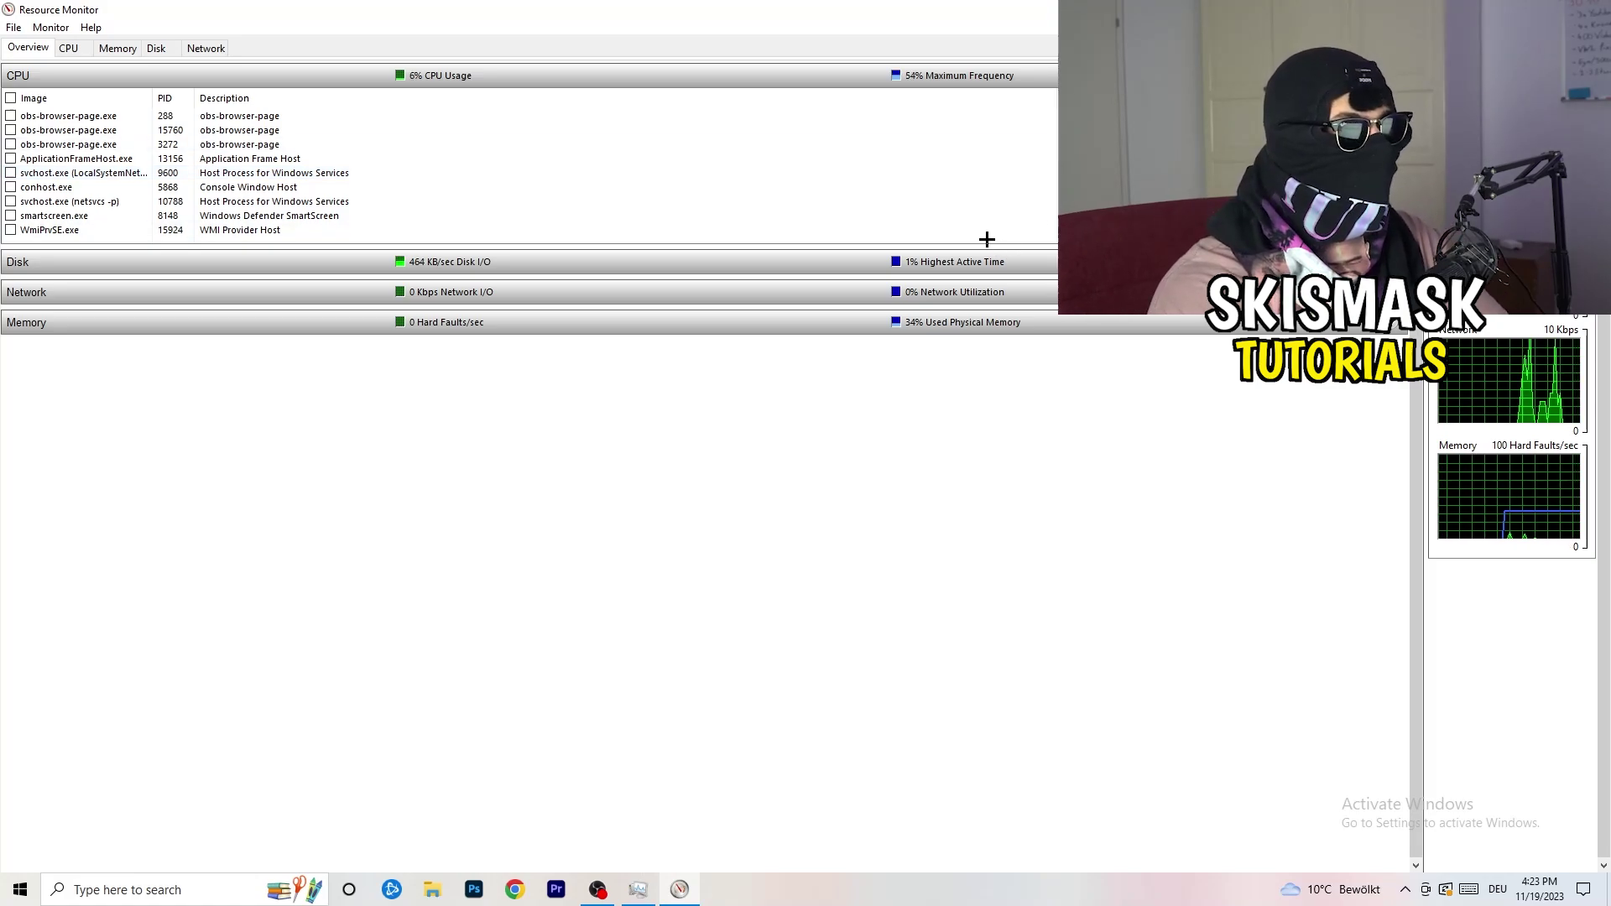
{"action": "right_click", "coordinate": [959, 187]}
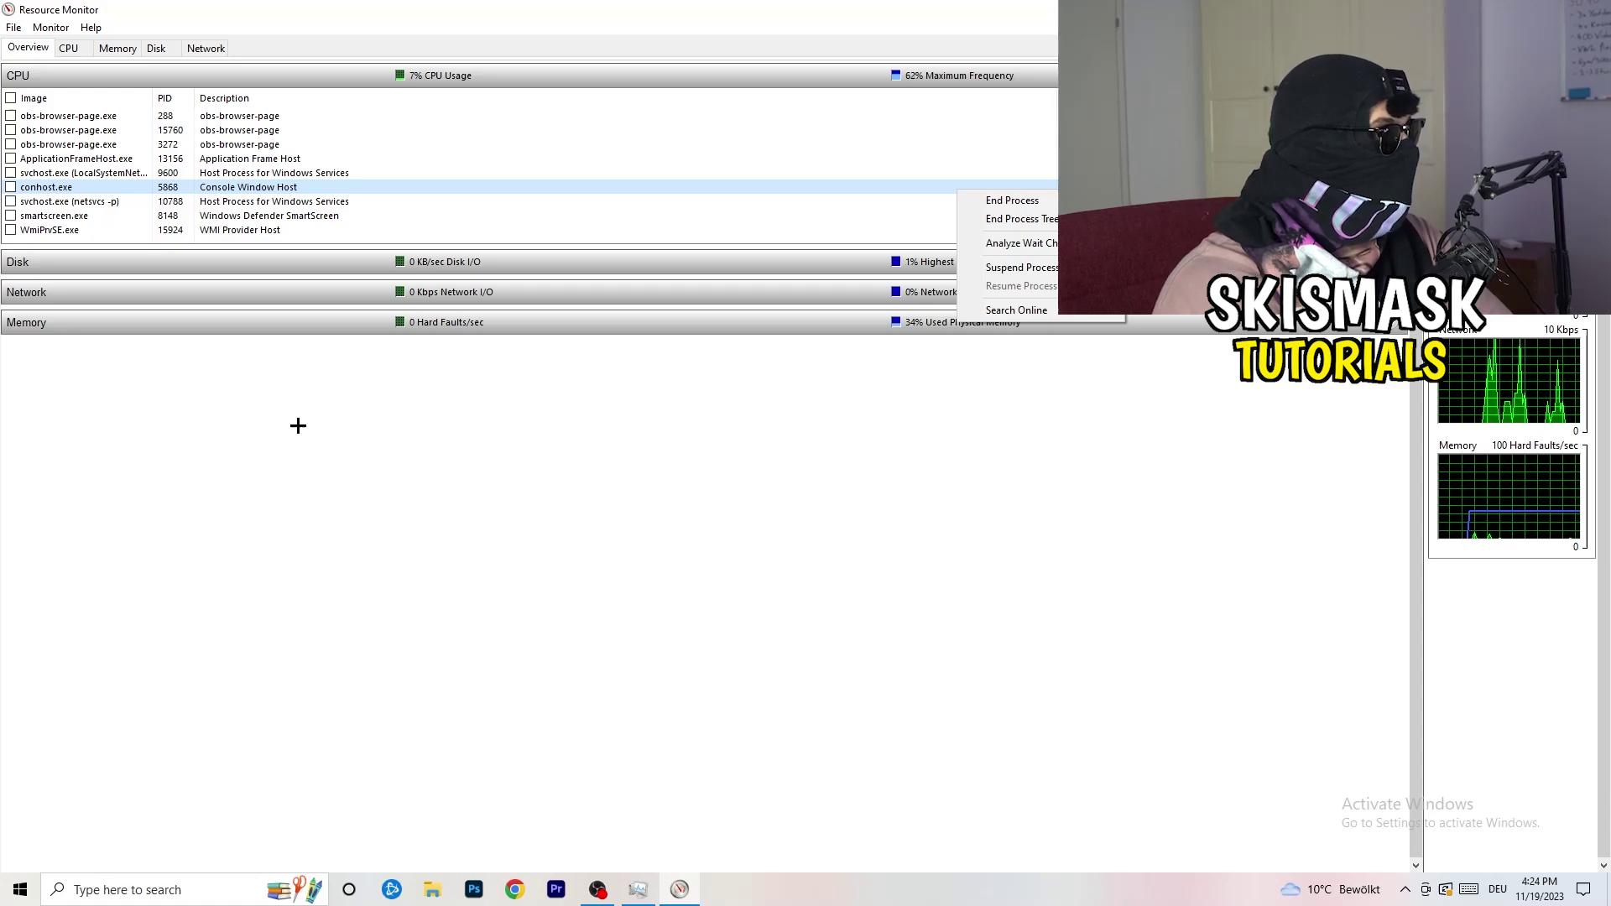
{"action": "key", "text": "Escape"}
{"action": "left_click", "coordinate": [205, 48]}
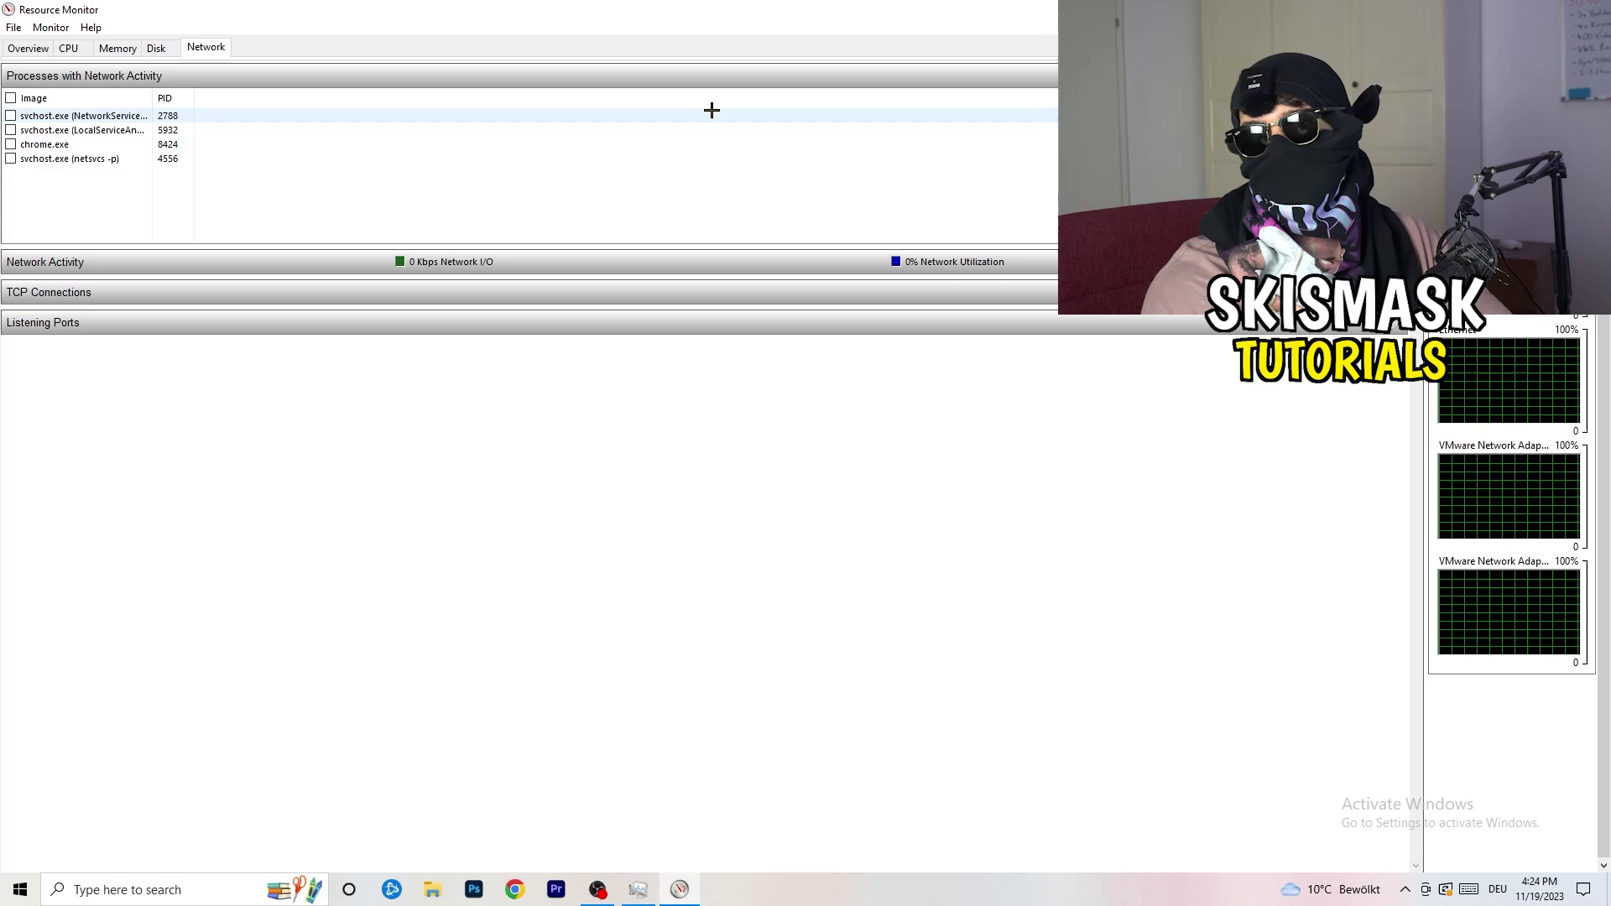
{"action": "left_click", "coordinate": [28, 47]}
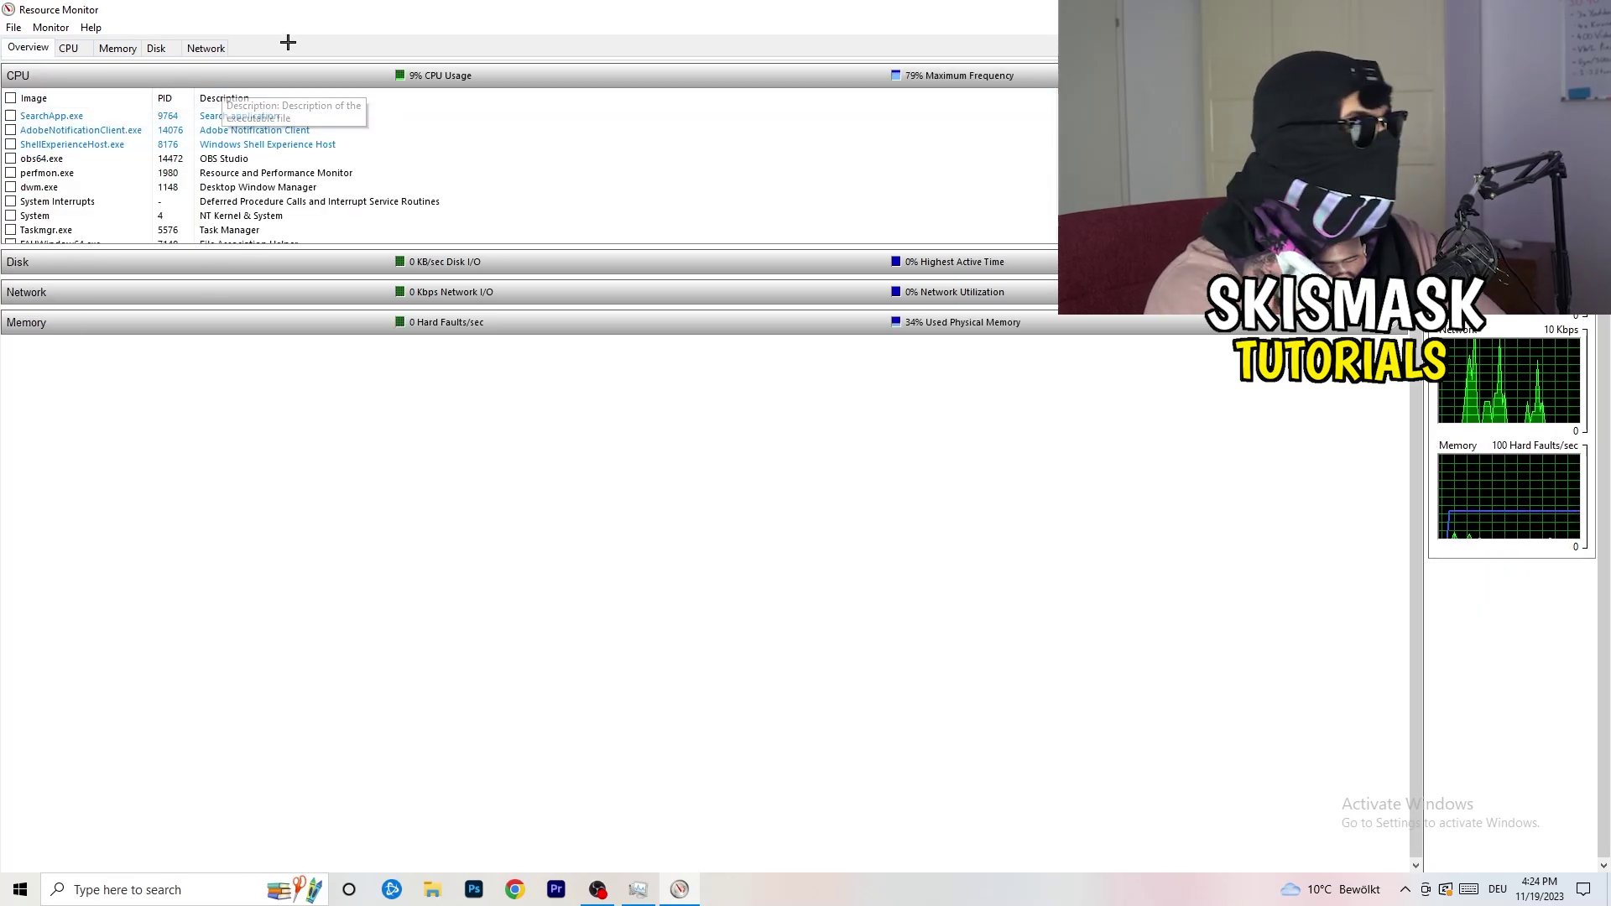
{"action": "left_click", "coordinate": [205, 48]}
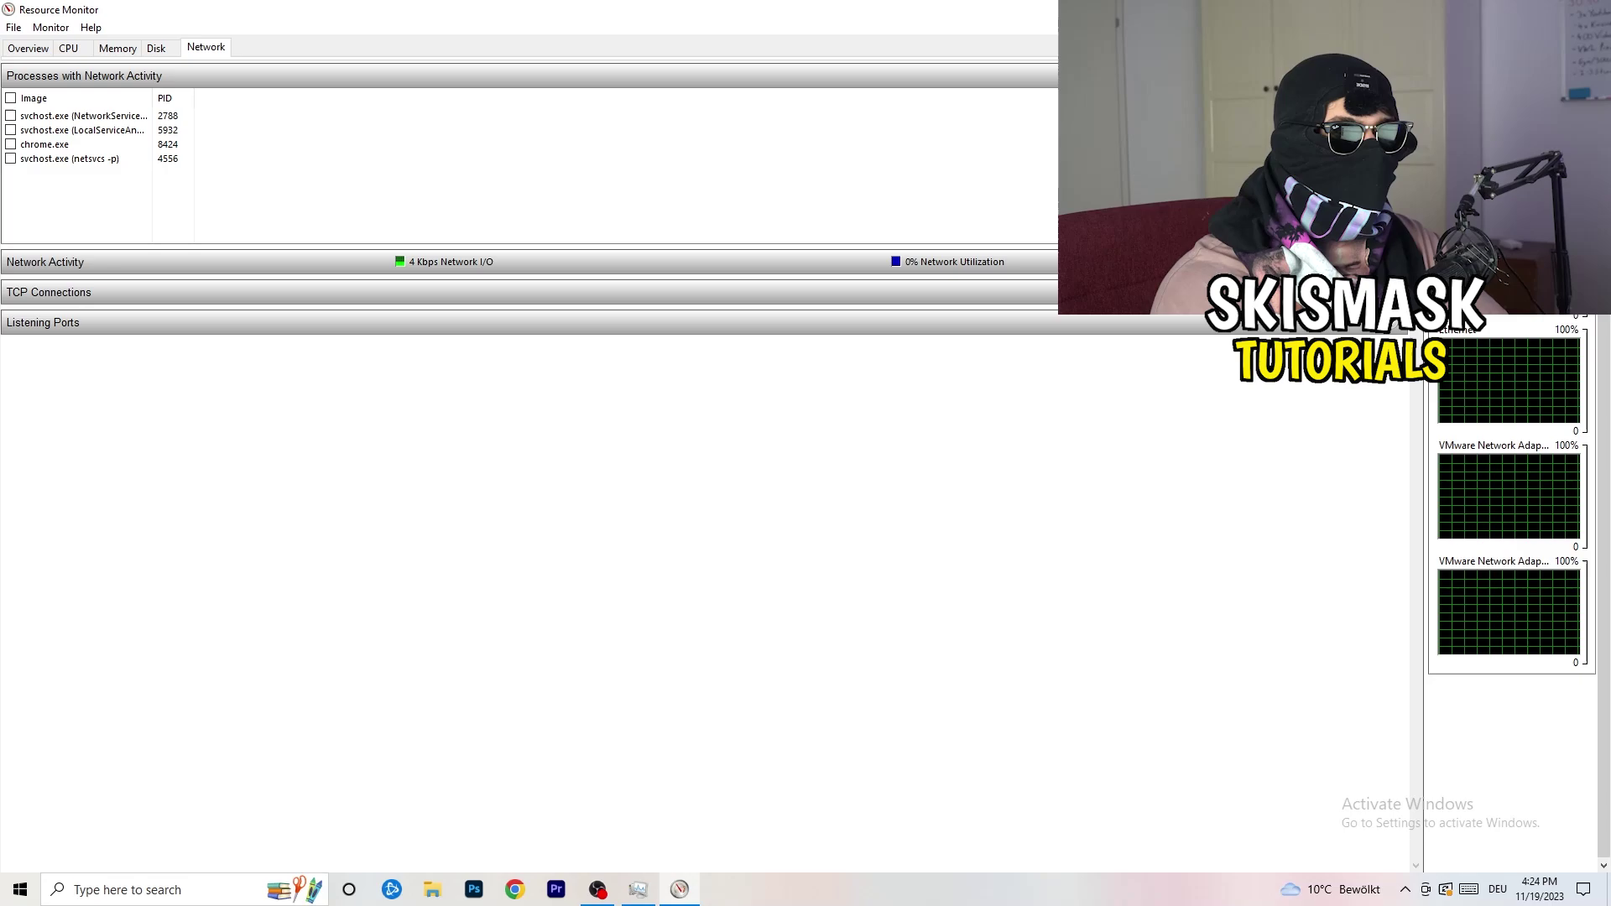
Close Resource Monitor and Task Manager, then launch Settings from the Start menu.
{"action": "key", "text": "alt+F4"}
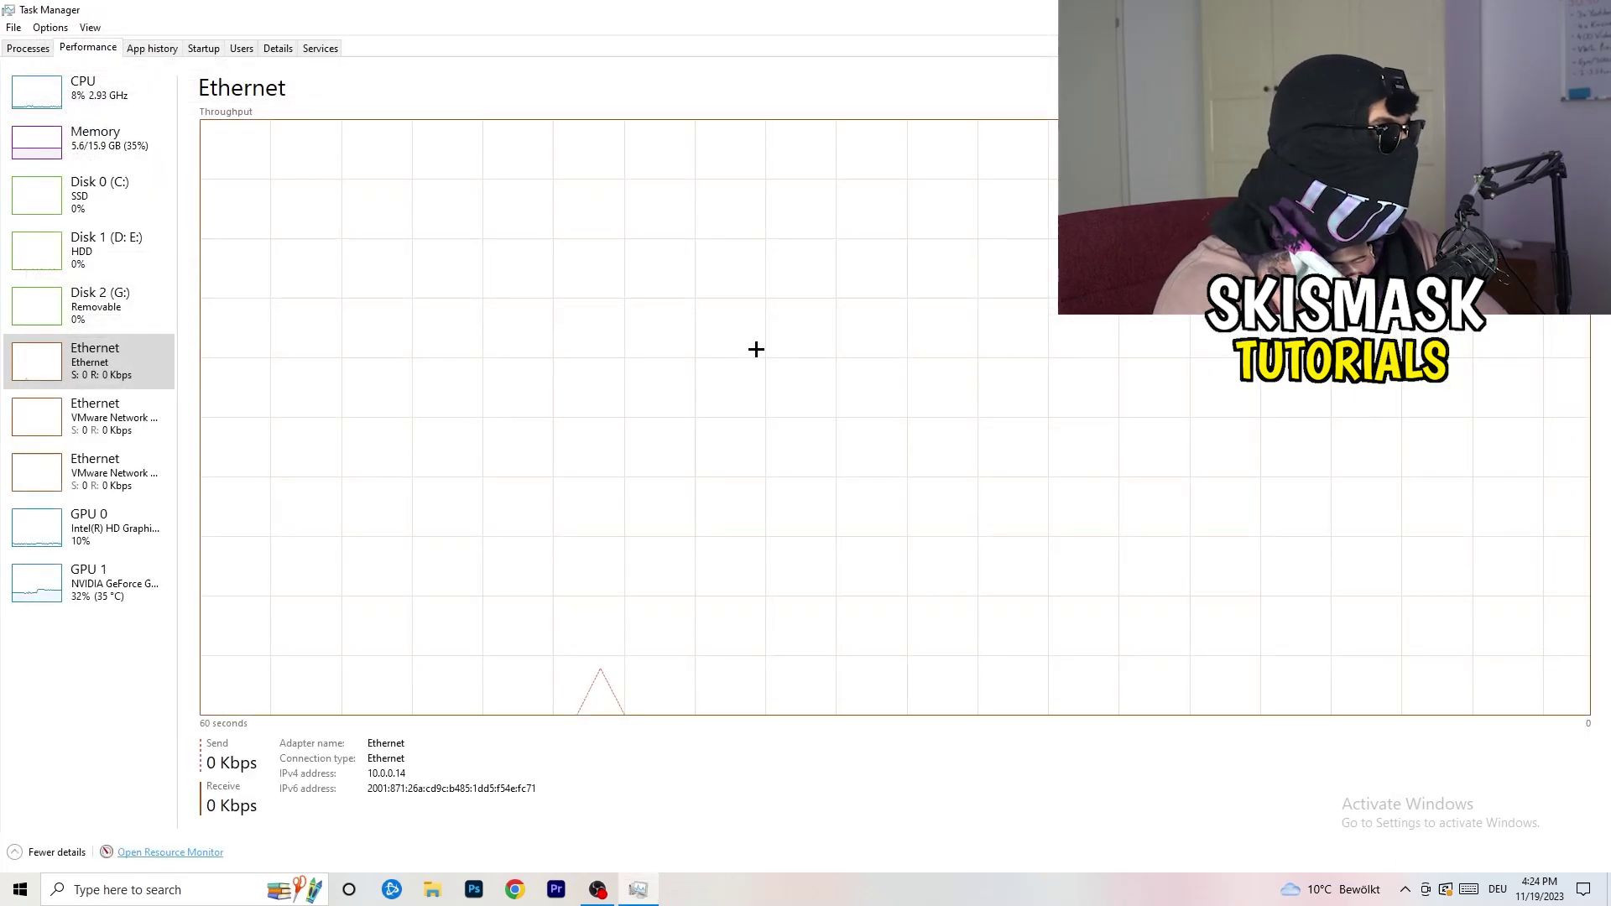
{"action": "key", "text": "alt+F4"}
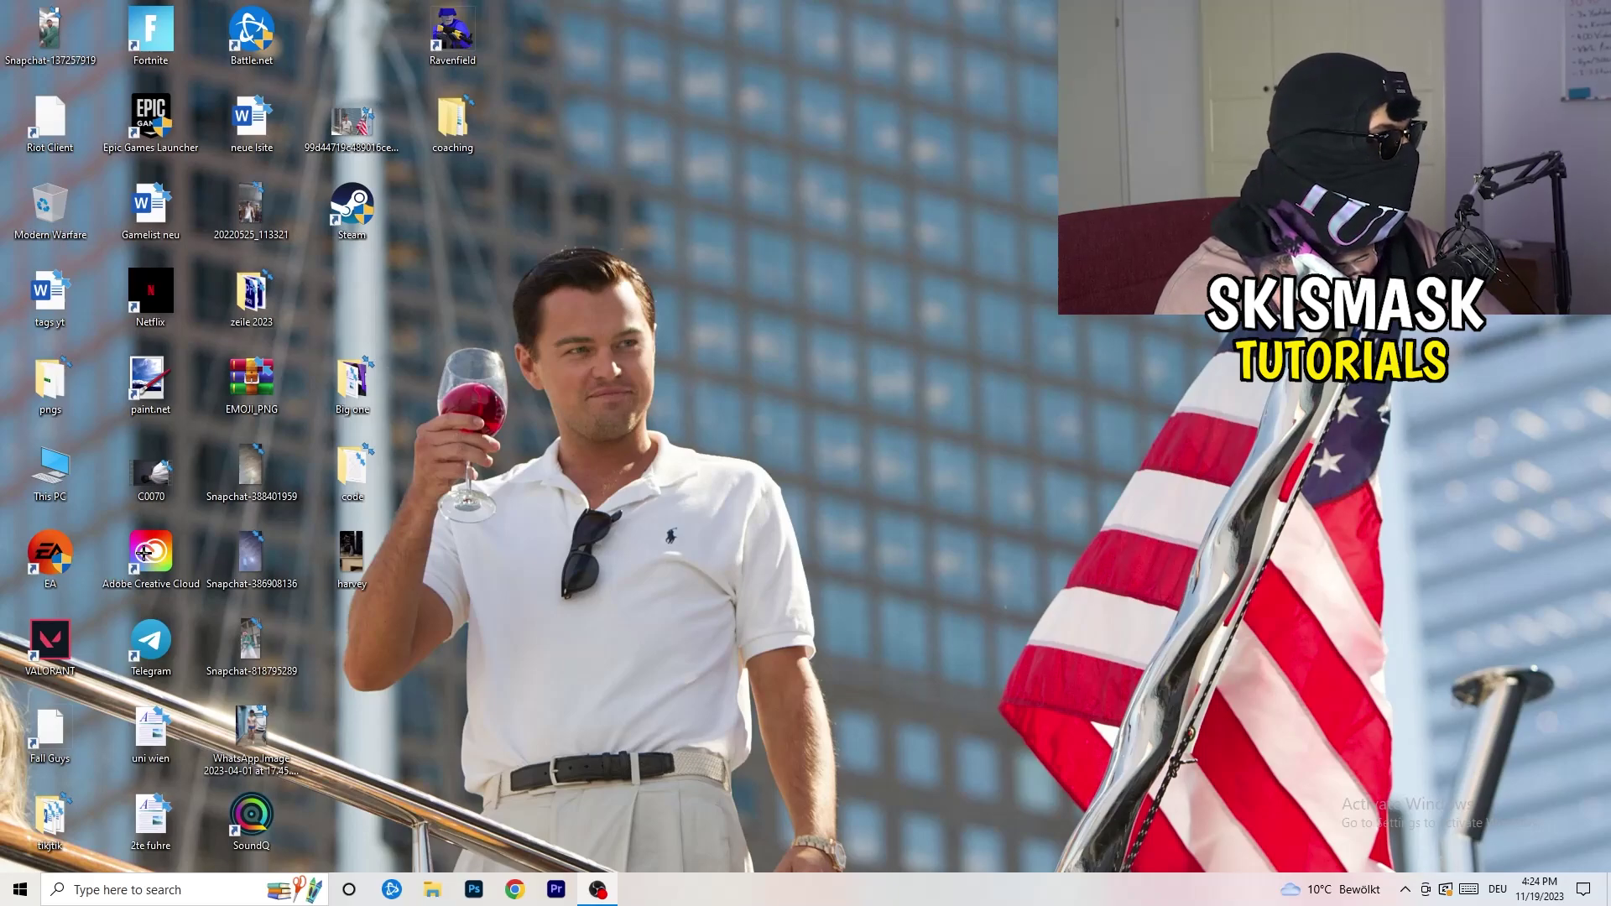
{"action": "left_click", "coordinate": [20, 889]}
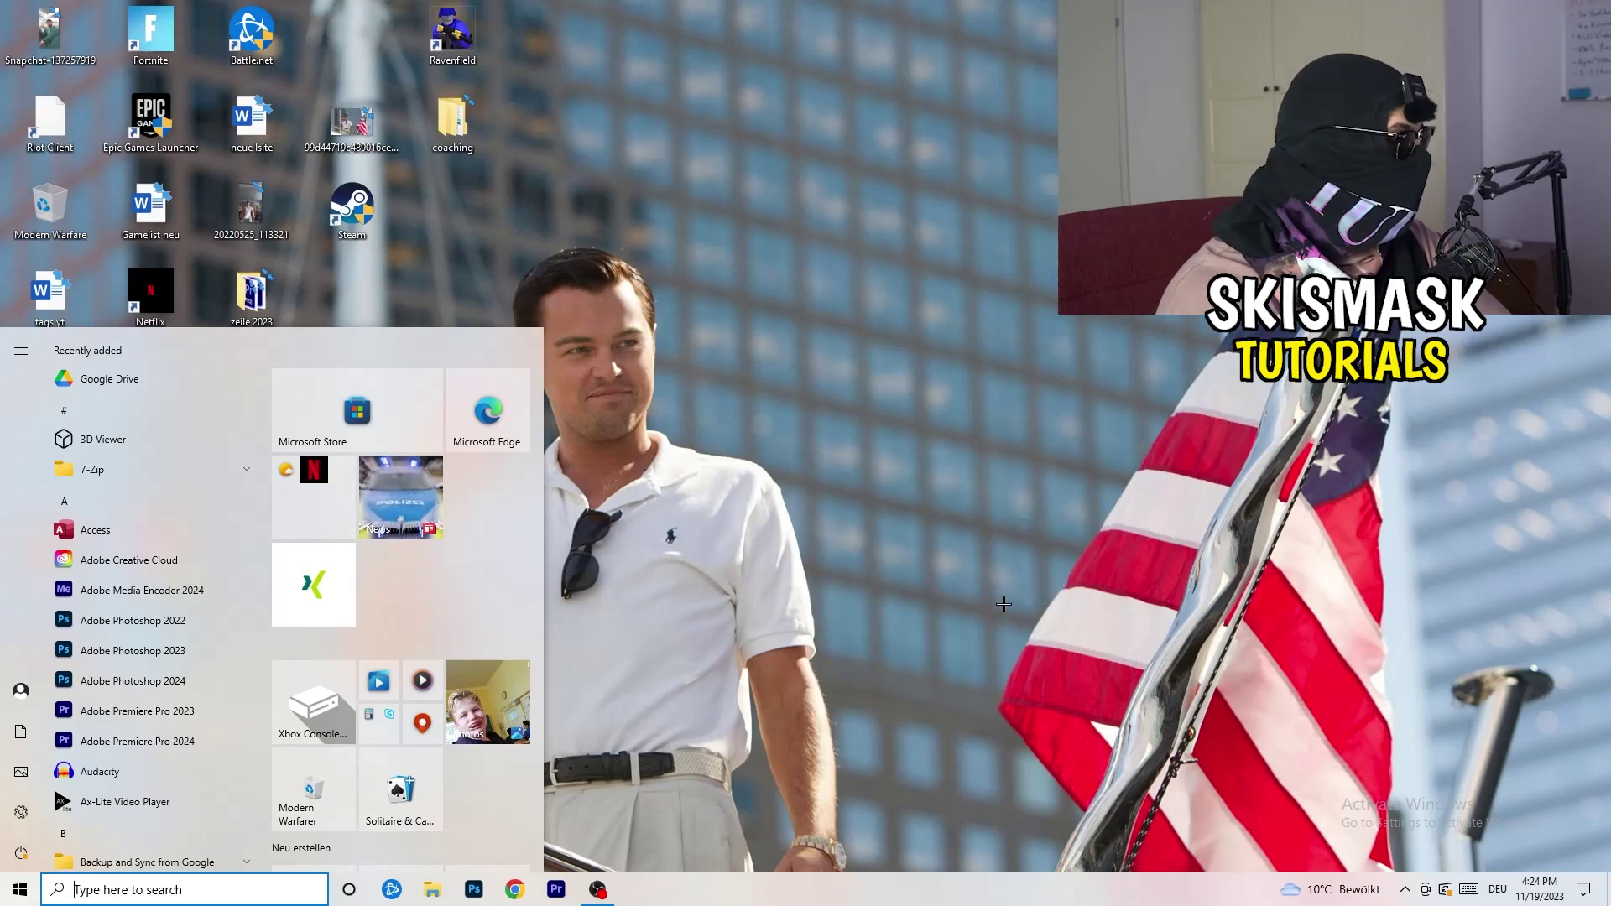
{"action": "left_click", "coordinate": [21, 811]}
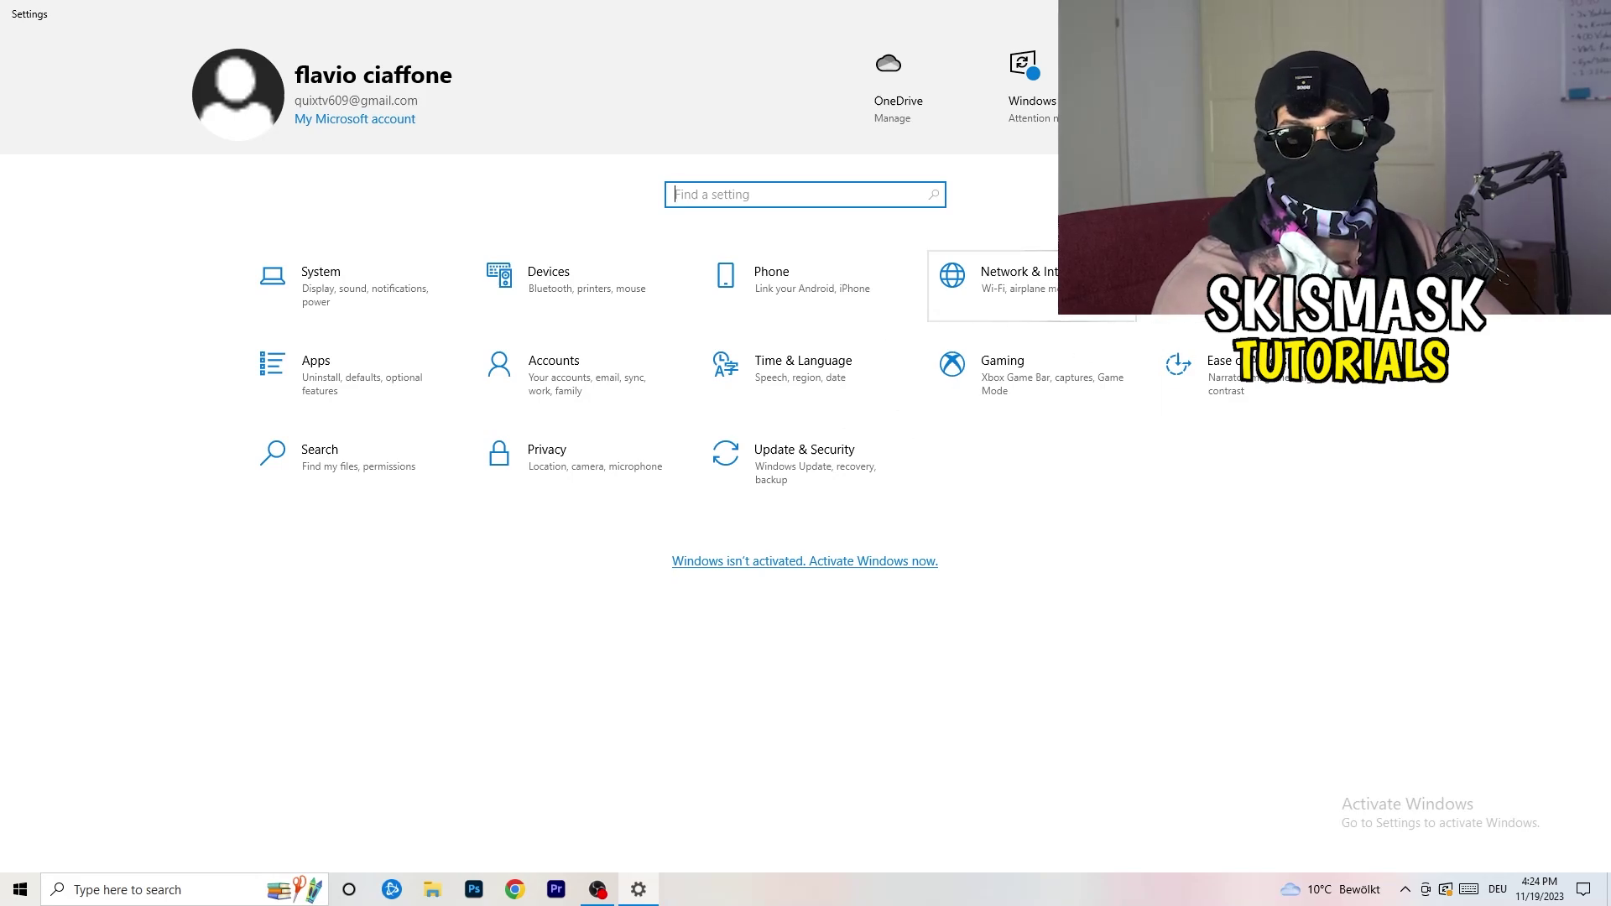
From Network & Internet, run the network troubleshooter on all network adapters, then close it.
{"action": "left_click", "coordinate": [1032, 286]}
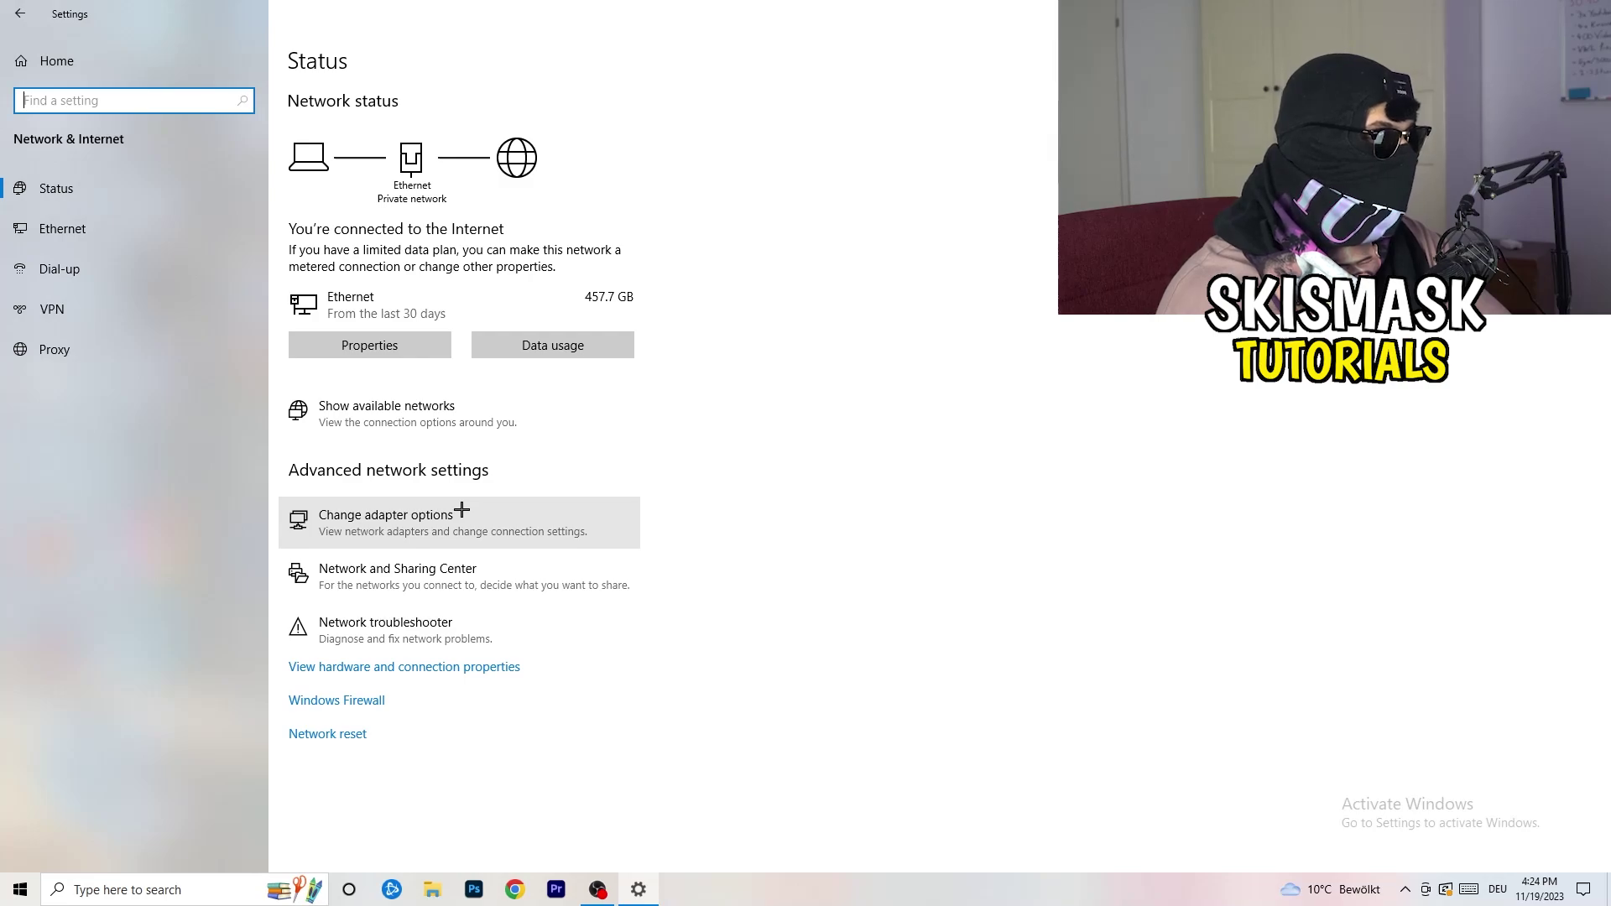
{"action": "left_click", "coordinate": [413, 640]}
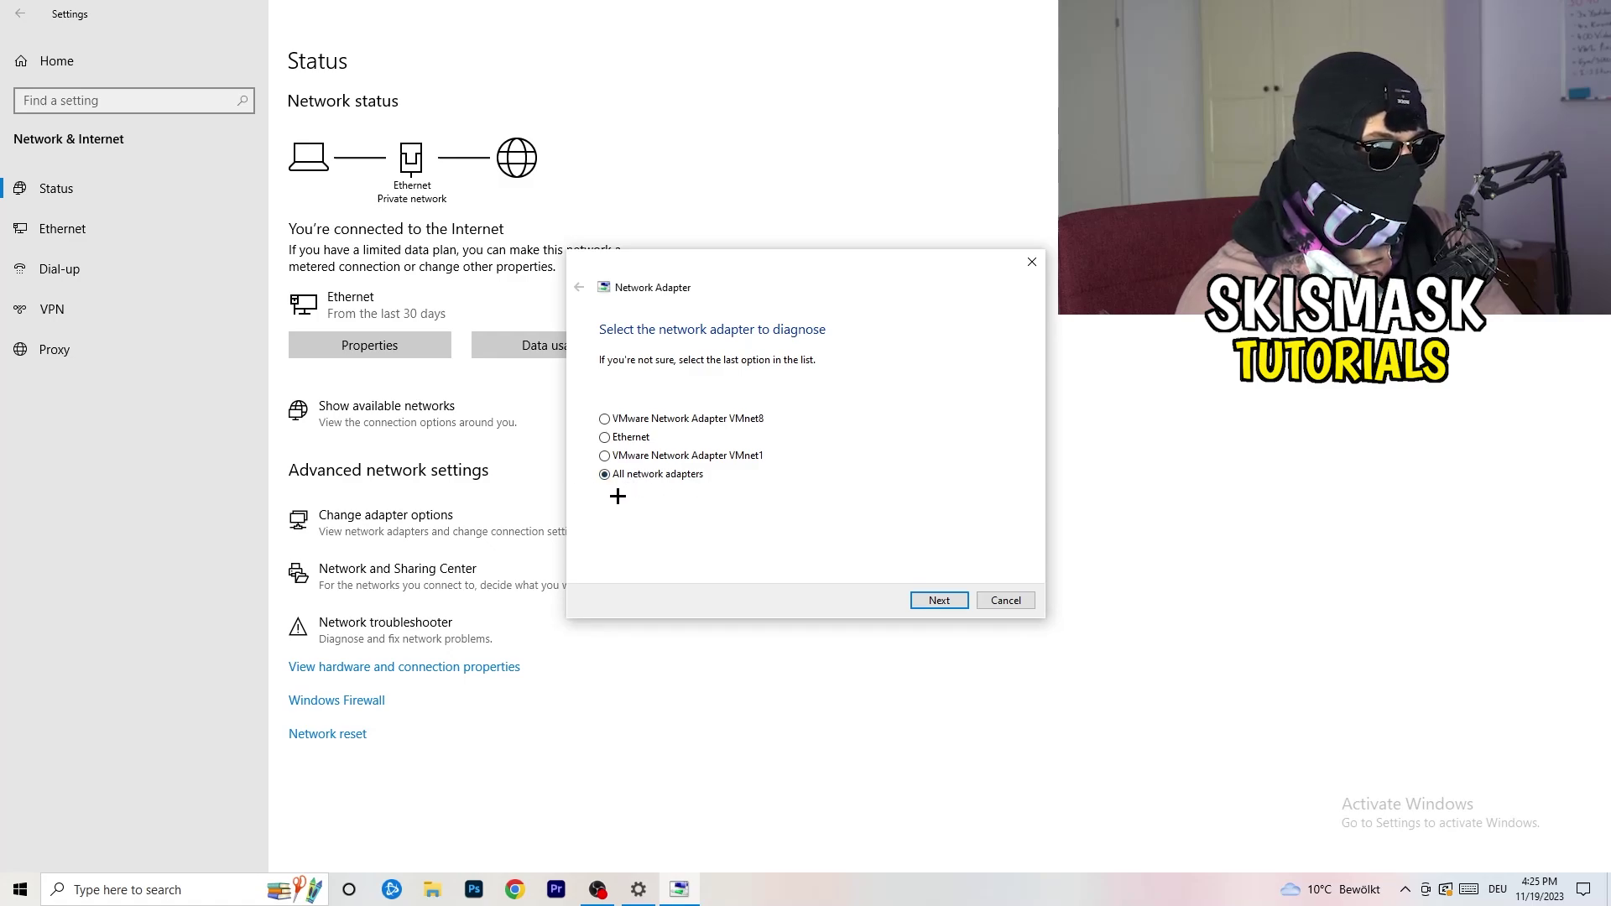
{"action": "left_click", "coordinate": [939, 601]}
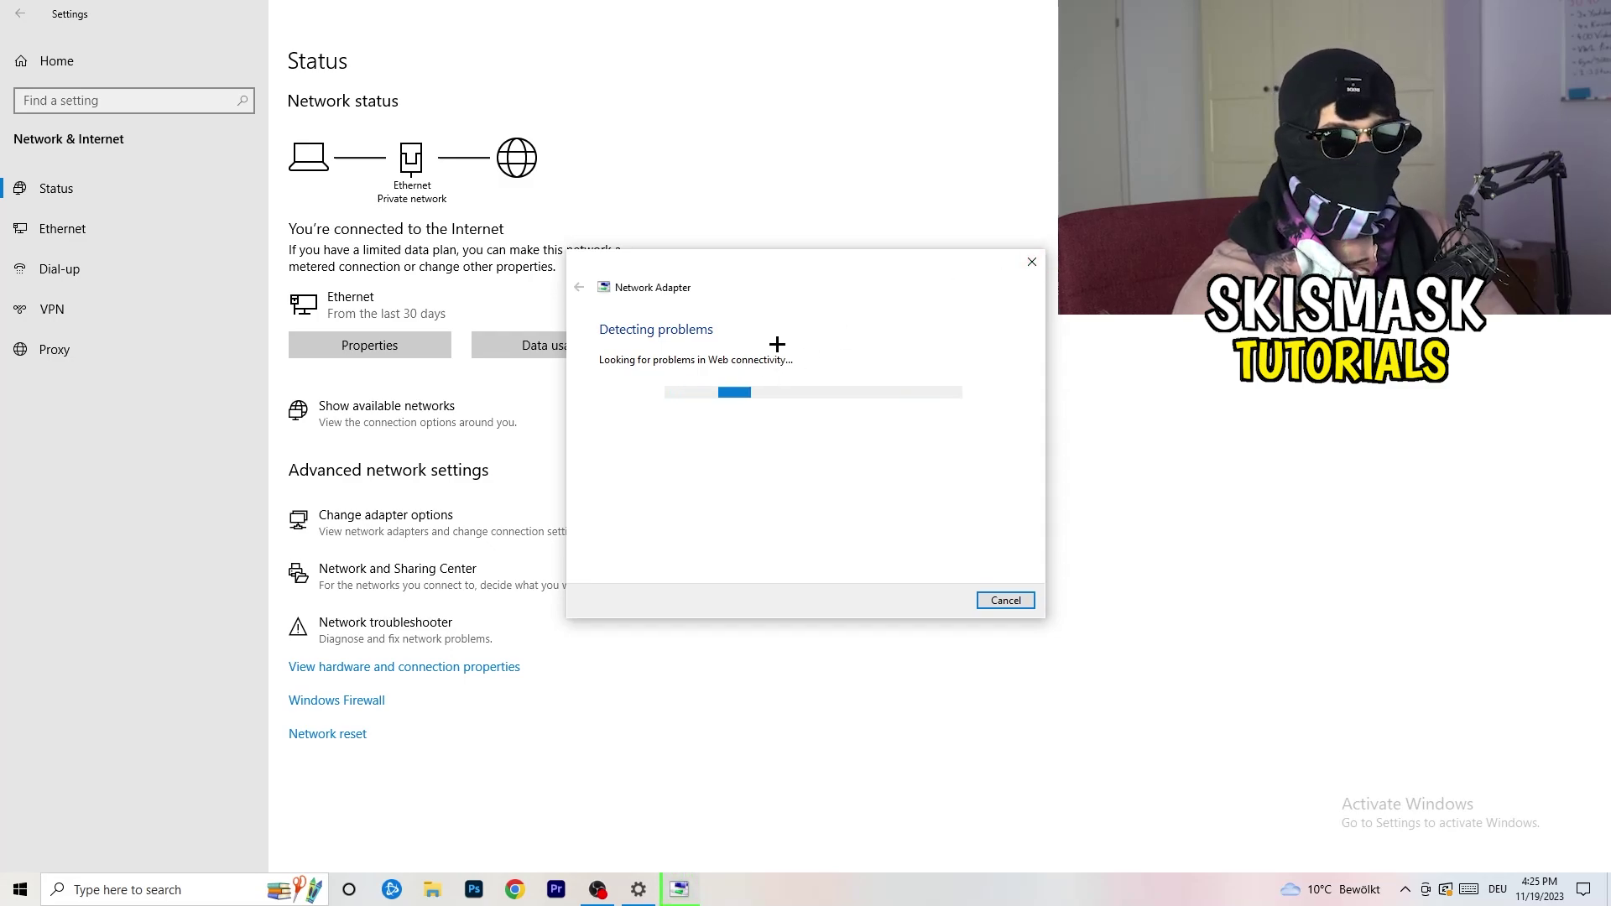
{"action": "left_click", "coordinate": [1031, 262]}
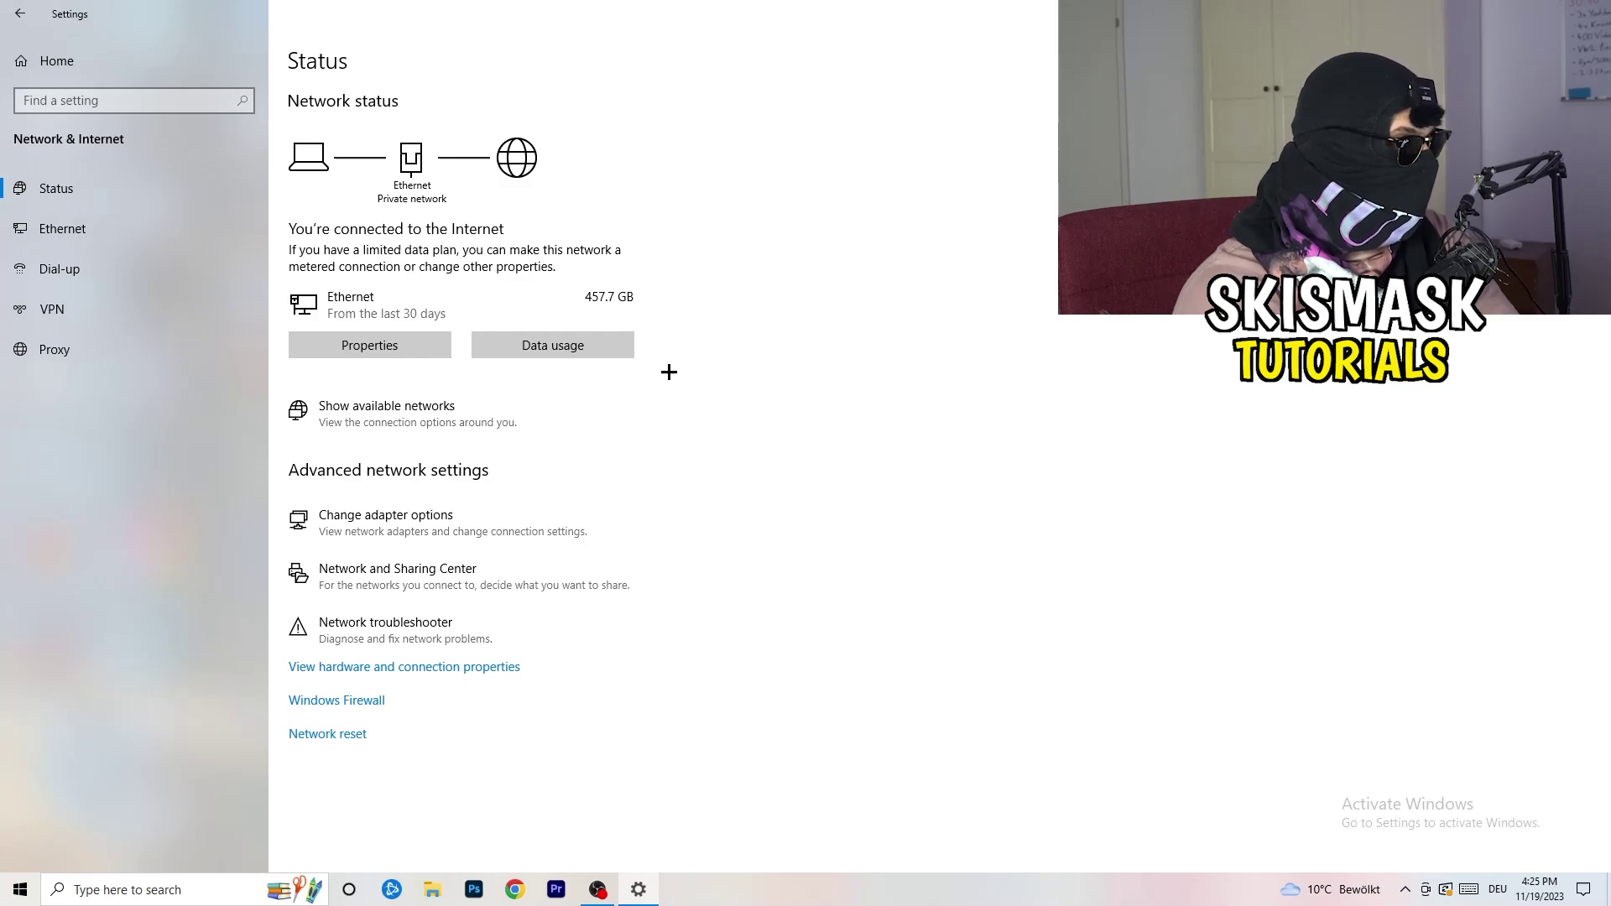
Open the Network Connections adapter list maximized and select the Ethernet adapter.
{"action": "left_click", "coordinate": [424, 530]}
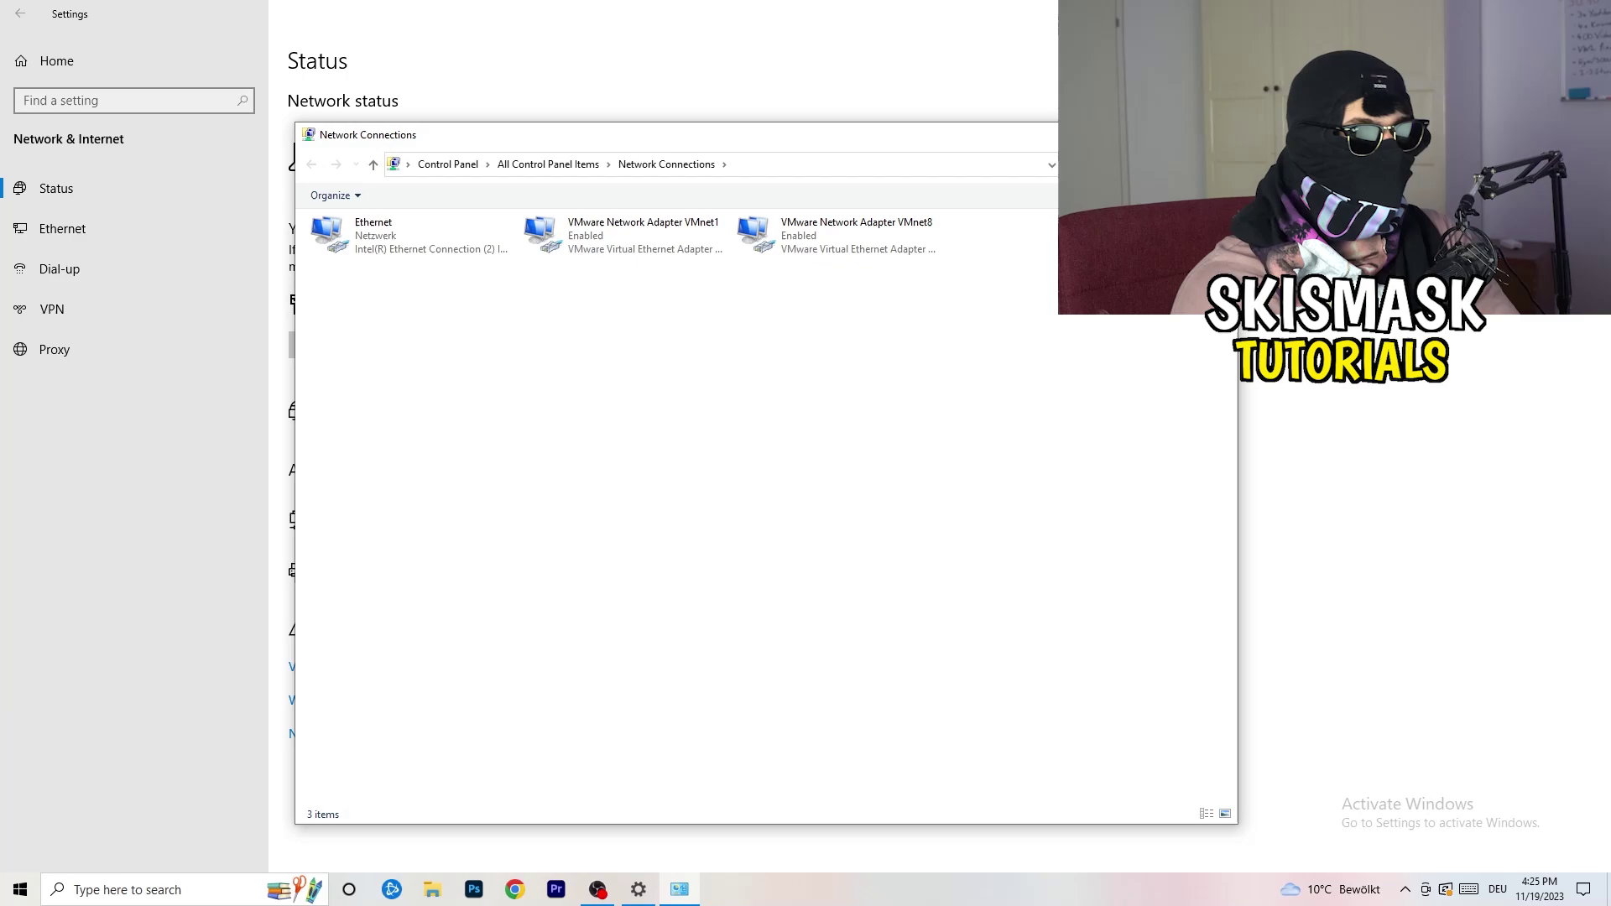
{"action": "left_click", "coordinate": [1191, 134]}
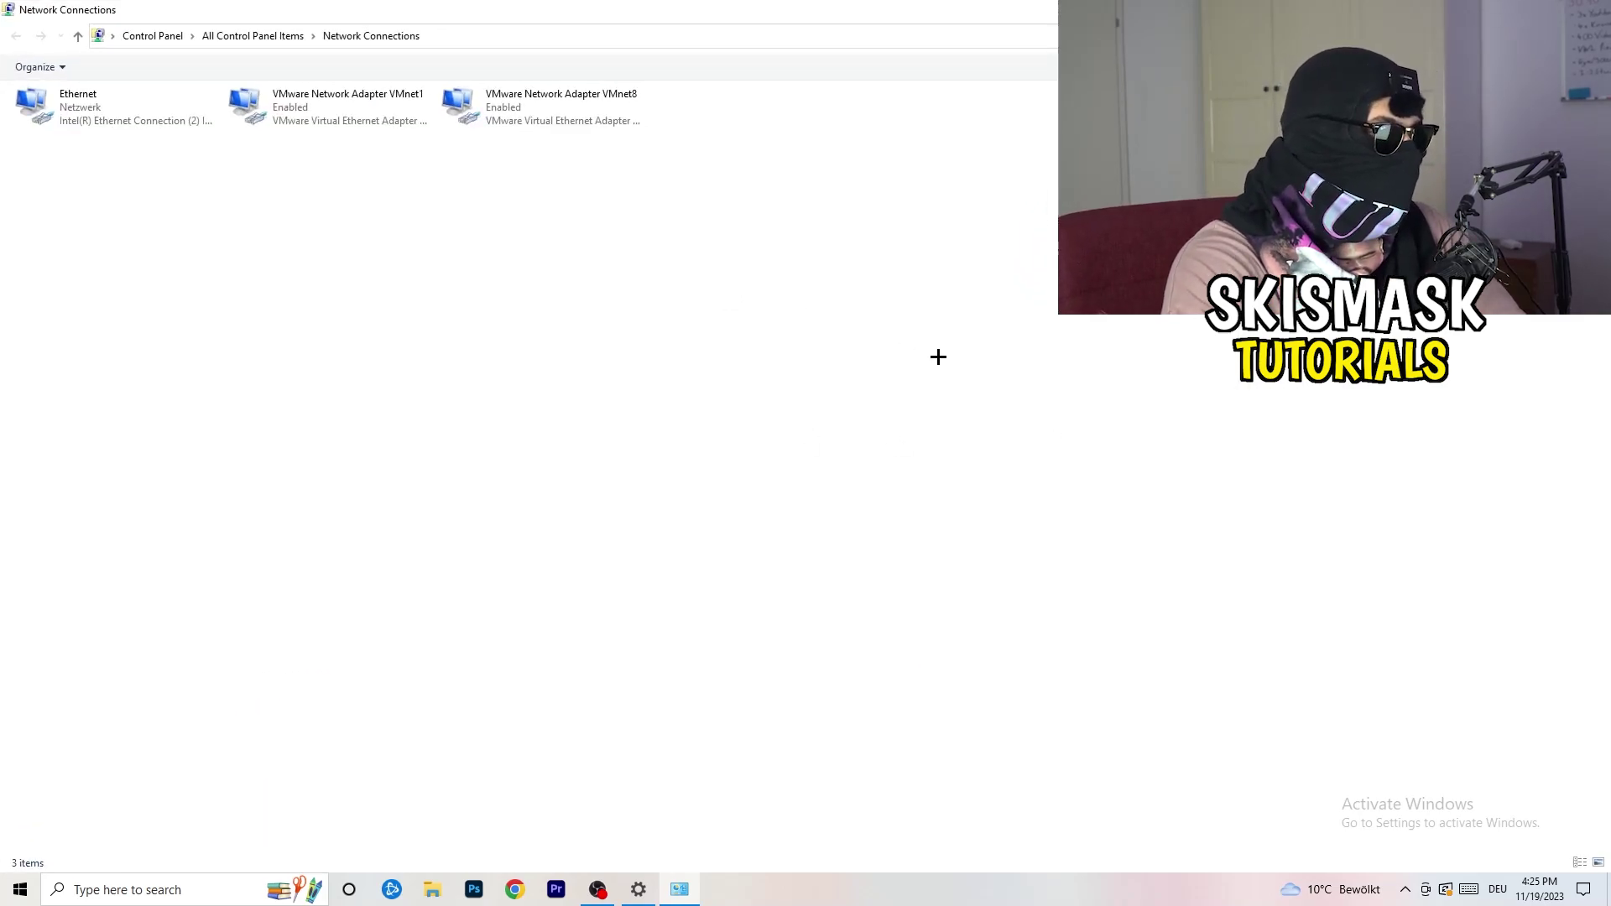
{"action": "left_click", "coordinate": [114, 107]}
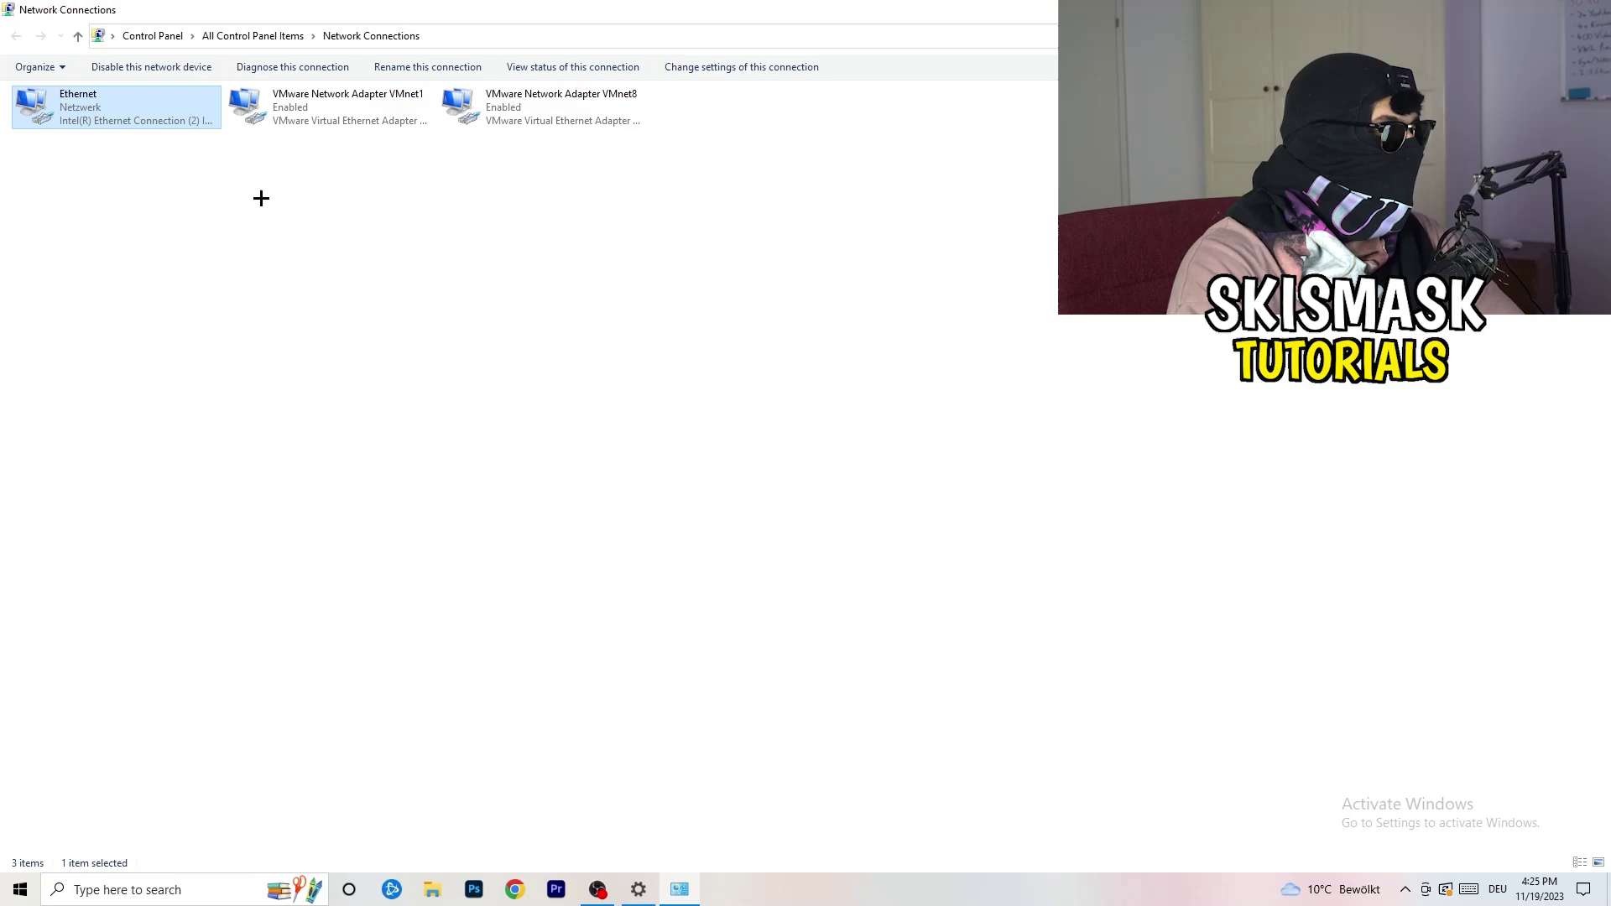
Disable the Ethernet adapter and then enable it again.
{"action": "right_click", "coordinate": [136, 102]}
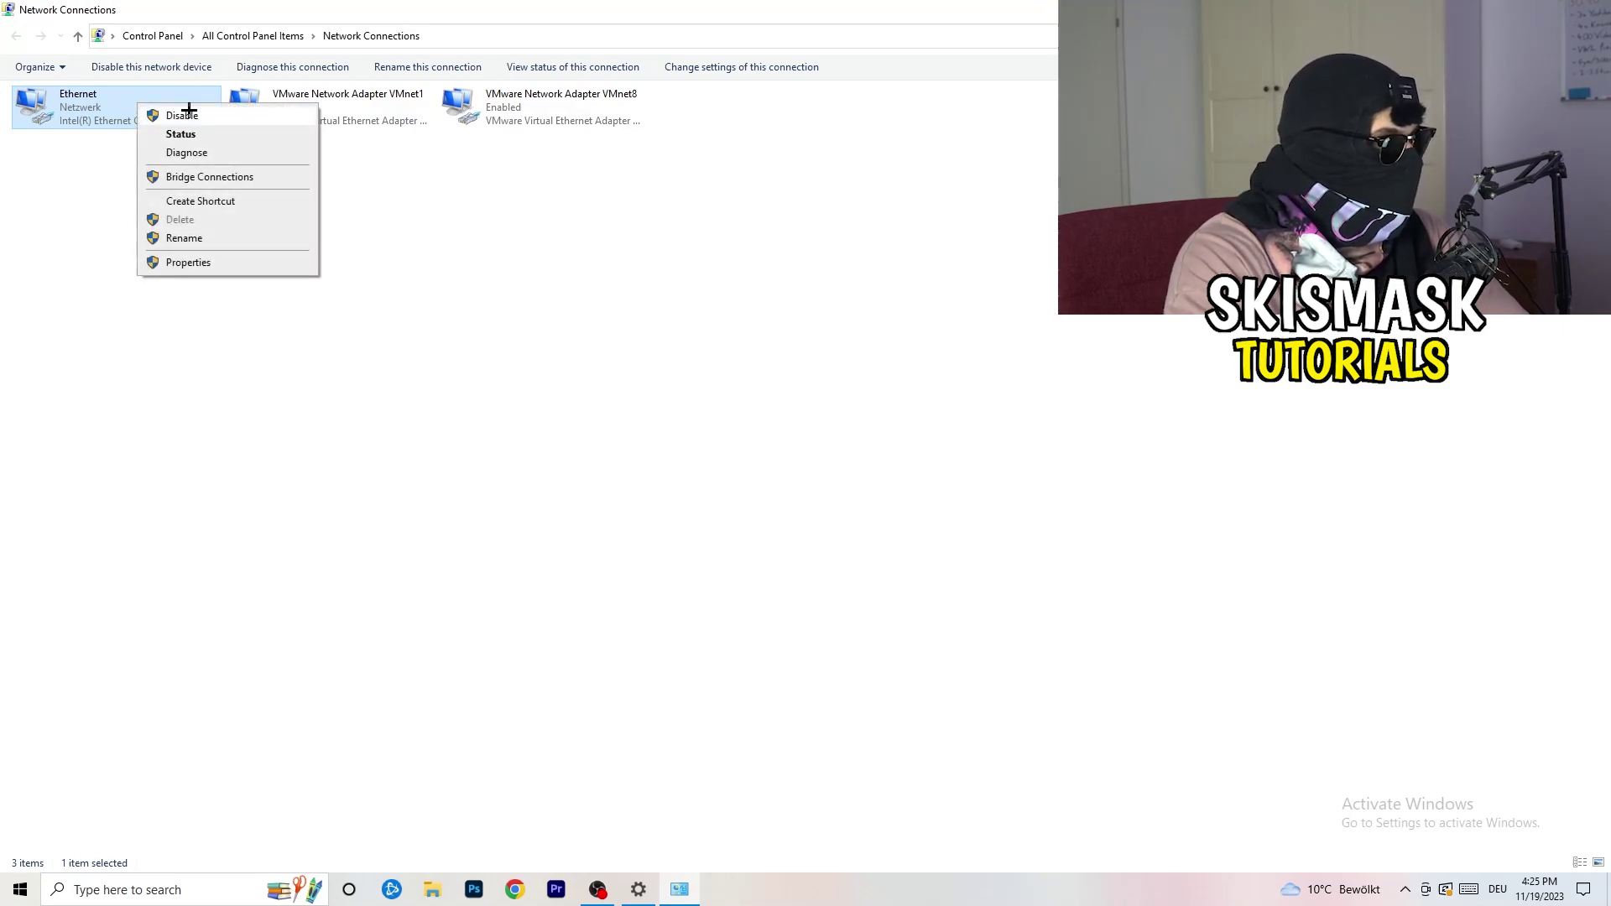
{"action": "left_click", "coordinate": [189, 110]}
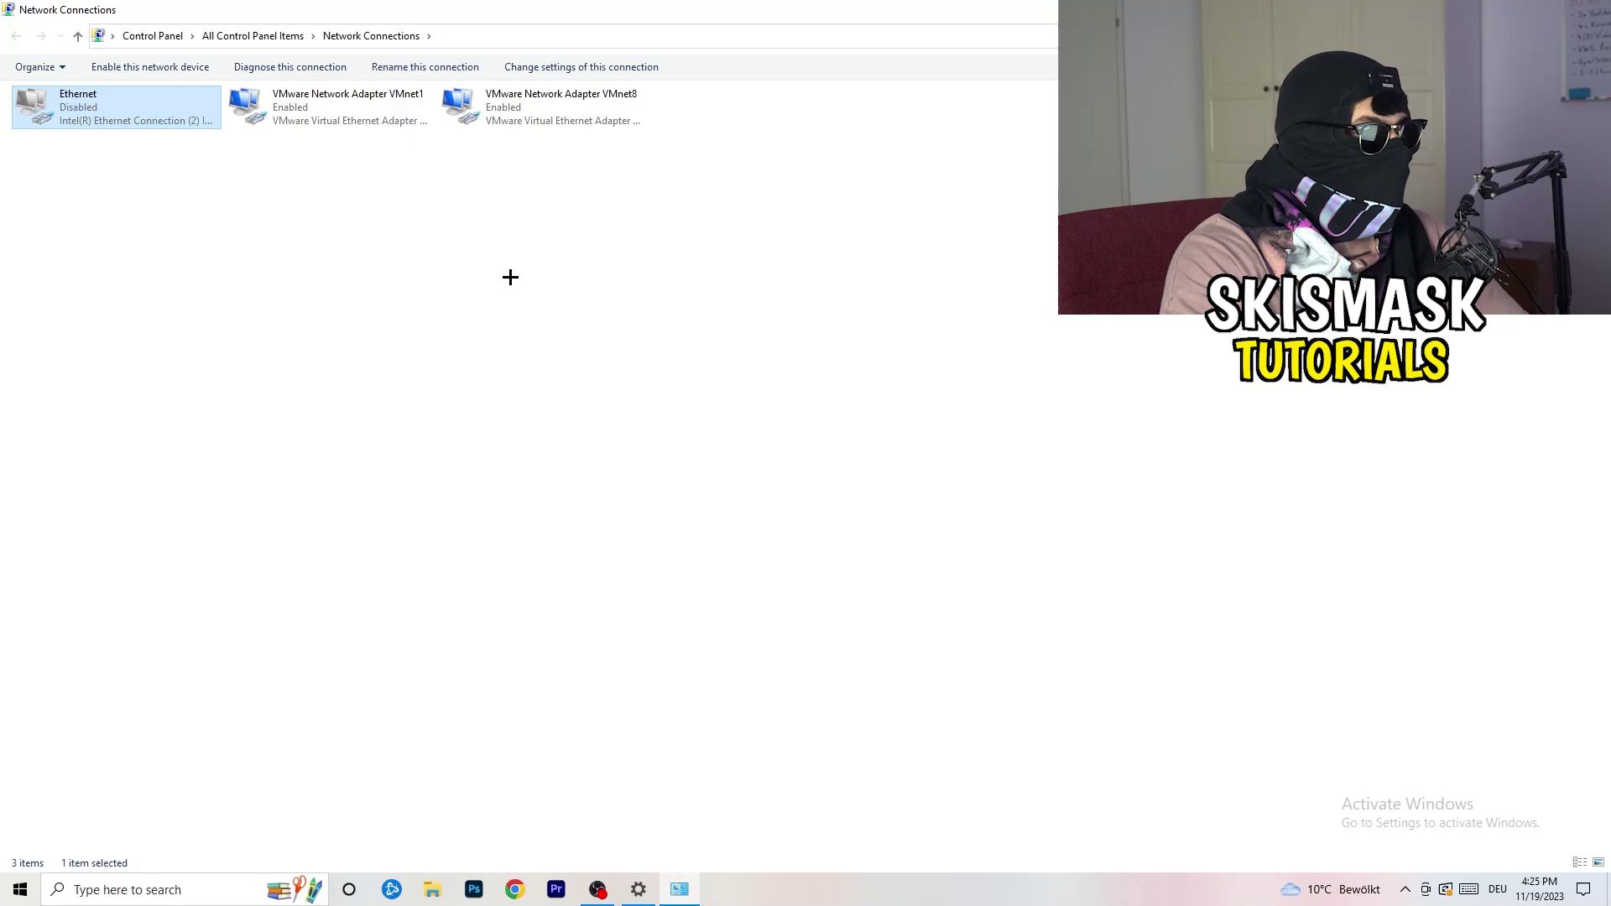
{"action": "right_click", "coordinate": [84, 119]}
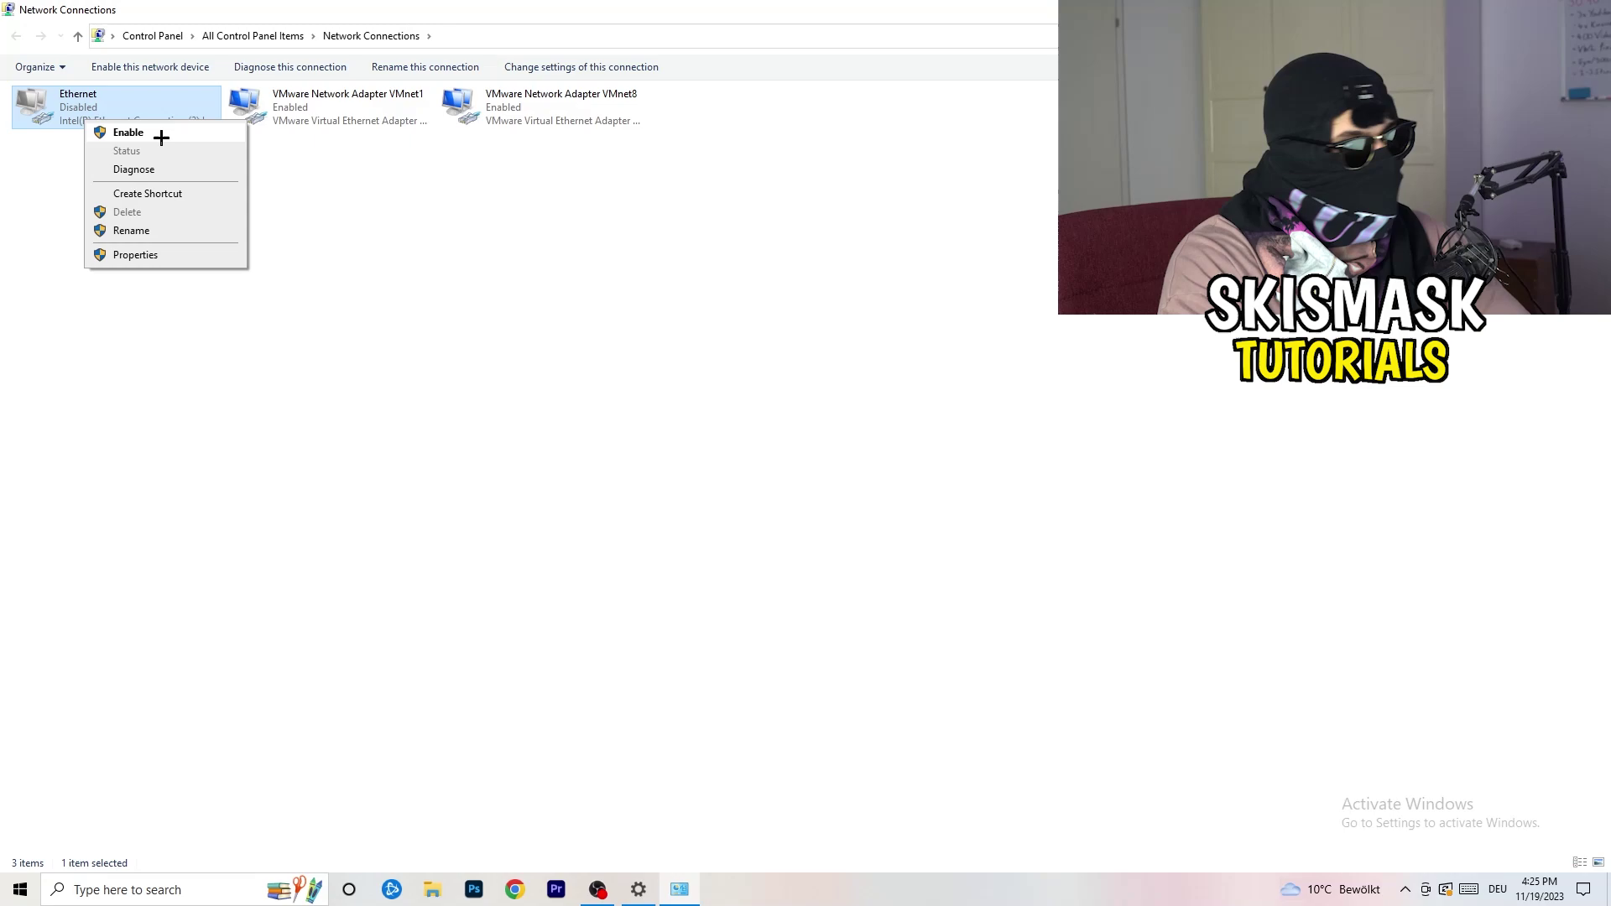
{"action": "left_click", "coordinate": [162, 137]}
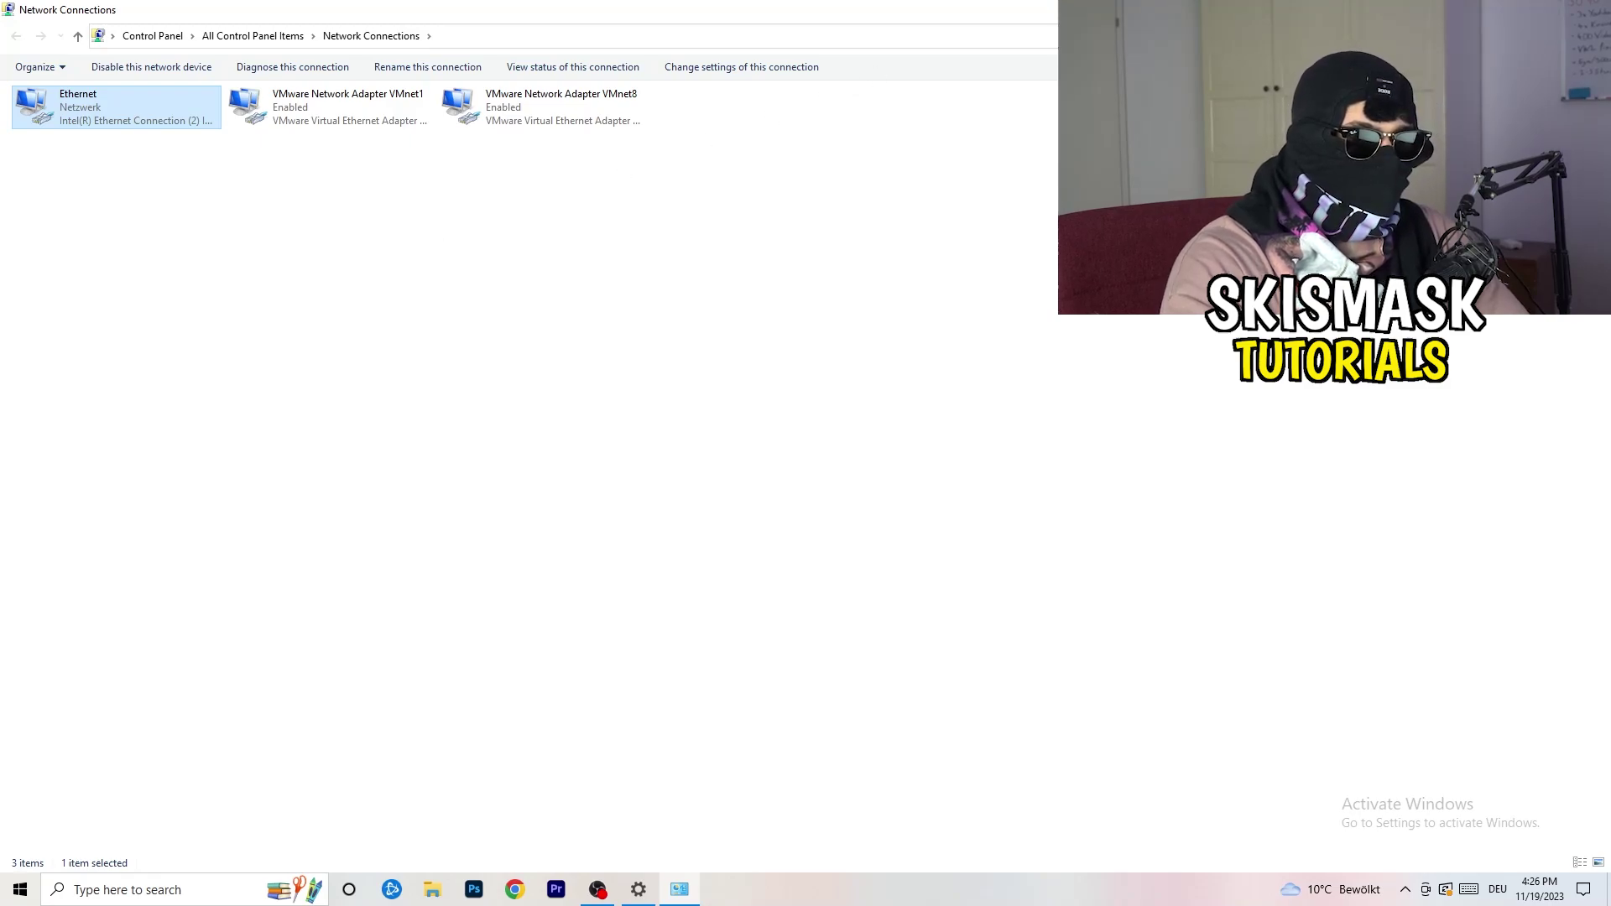
Close Network Connections with Alt+F4 and go to the Network and Sharing Center.
{"action": "key", "text": "alt+F4"}
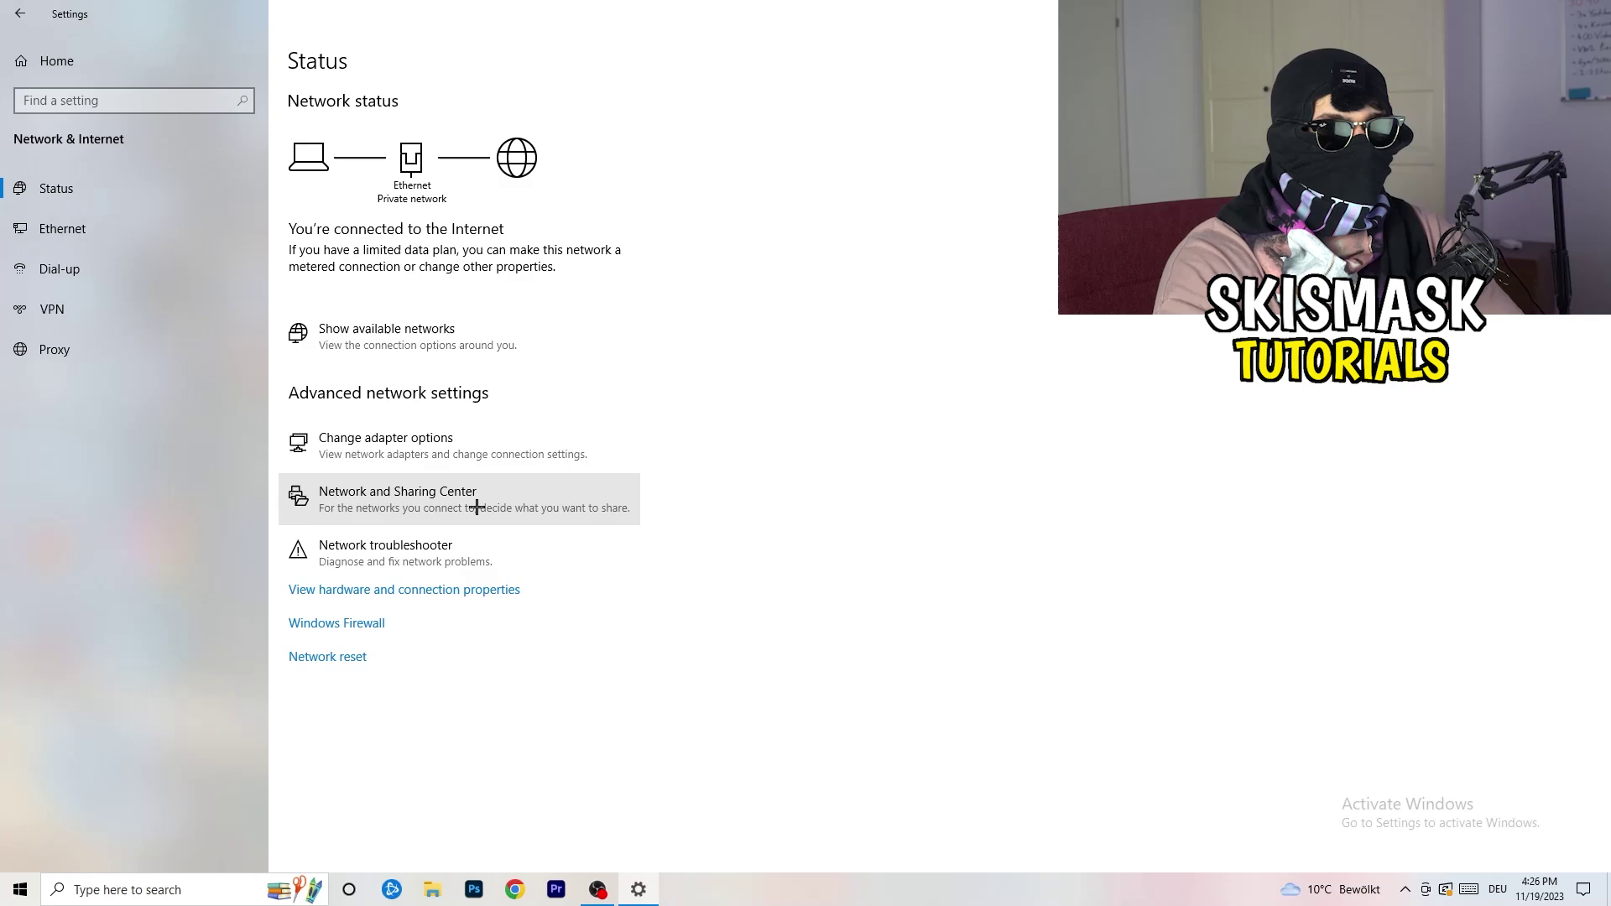
{"action": "left_click", "coordinate": [477, 505]}
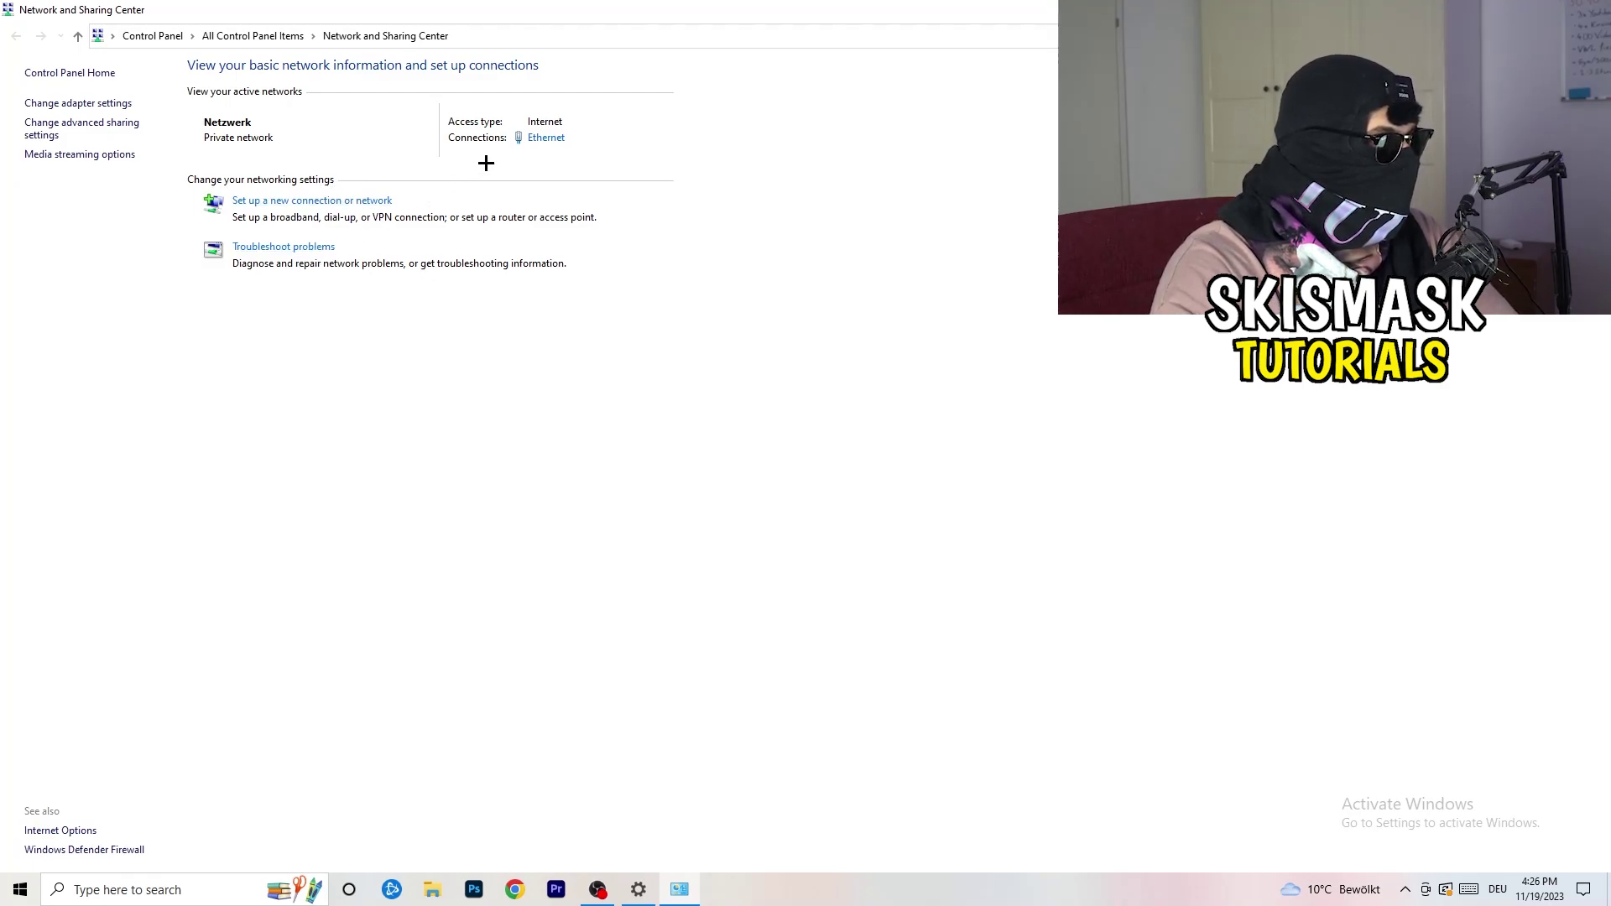
Open Ethernet Status, move it aside, open its Properties, and select Internetprotokoll, Version 4 (TCP/IPv4).
{"action": "left_click", "coordinate": [546, 137]}
{"action": "left_click_drag", "start_coordinate": [802, 265], "coordinate": [413, 166]}
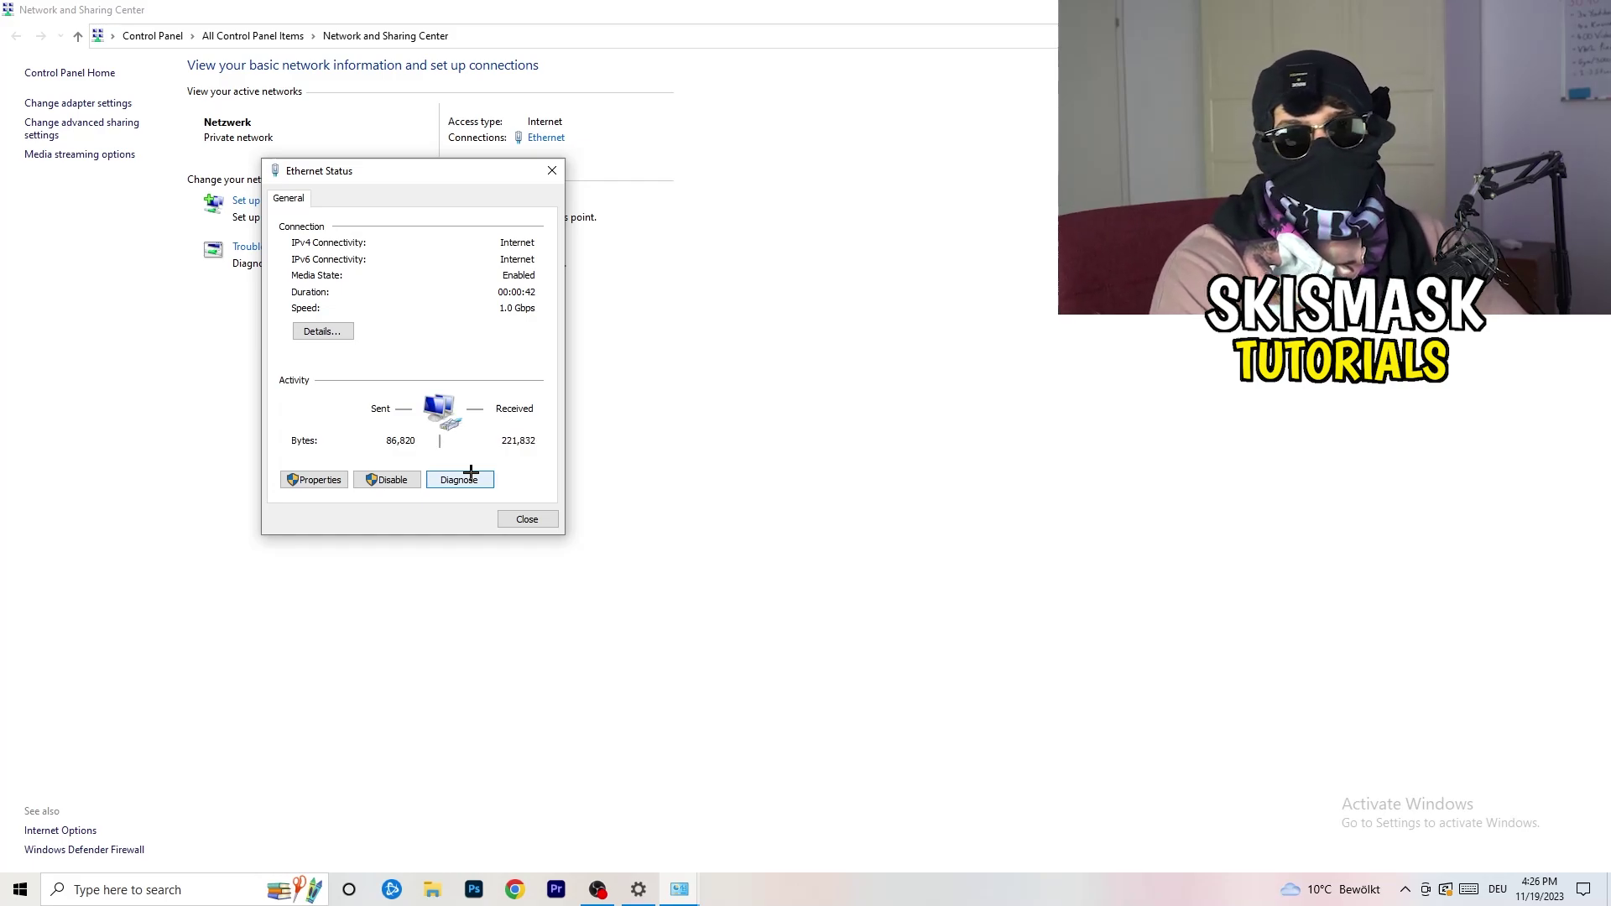
{"action": "left_click", "coordinate": [334, 478]}
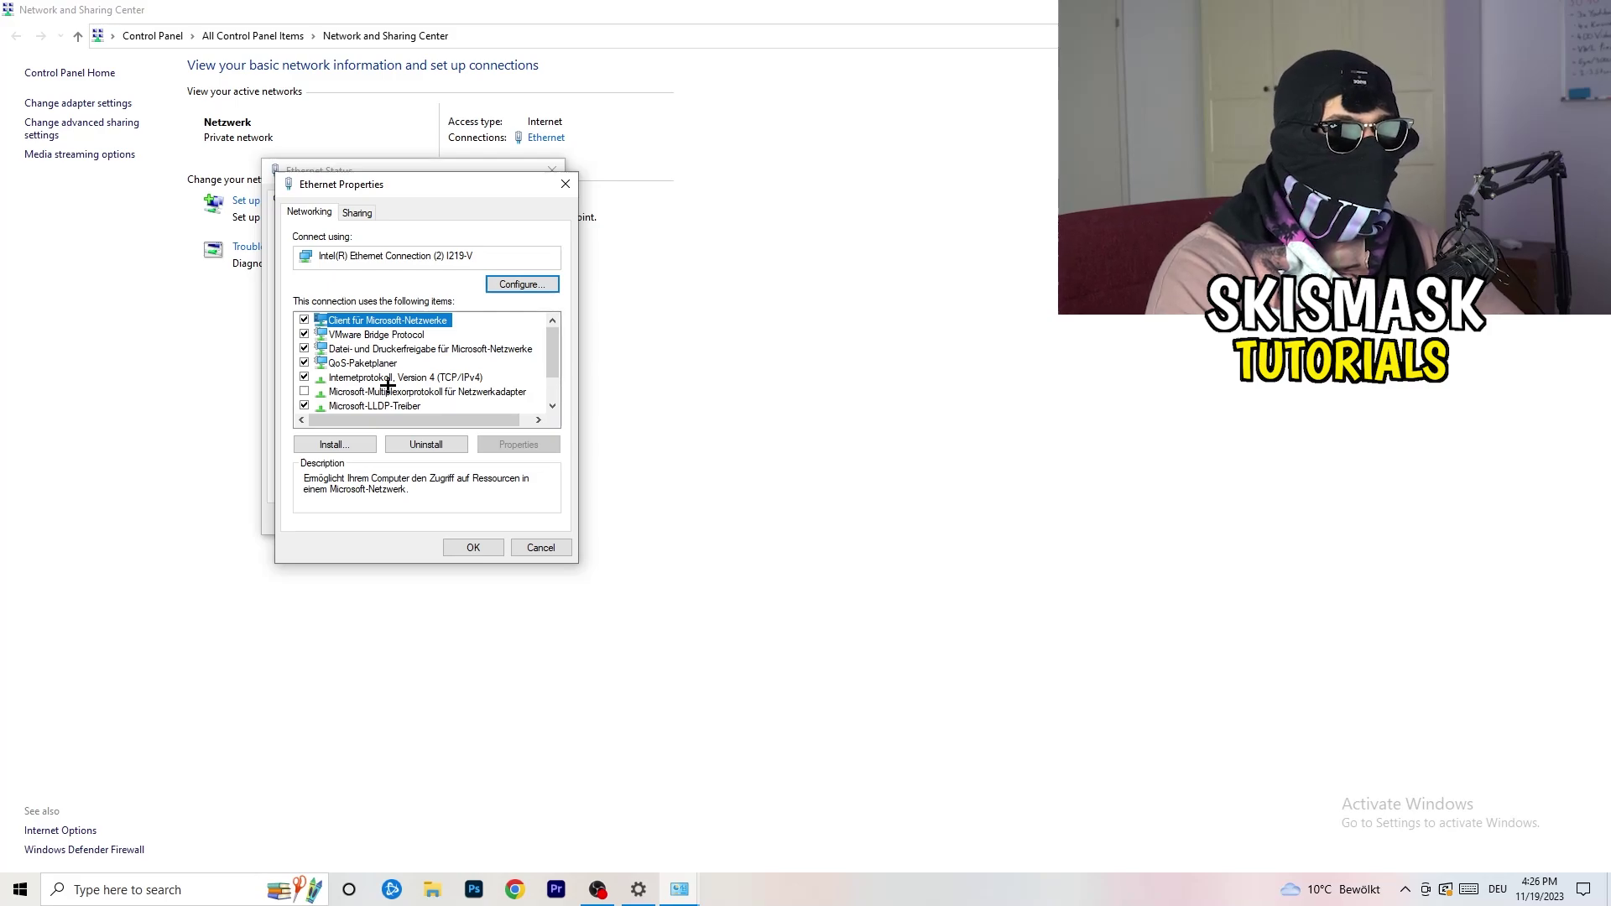
{"action": "scroll", "coordinate": [390, 380], "scroll_direction": "down", "scroll_amount": 1}
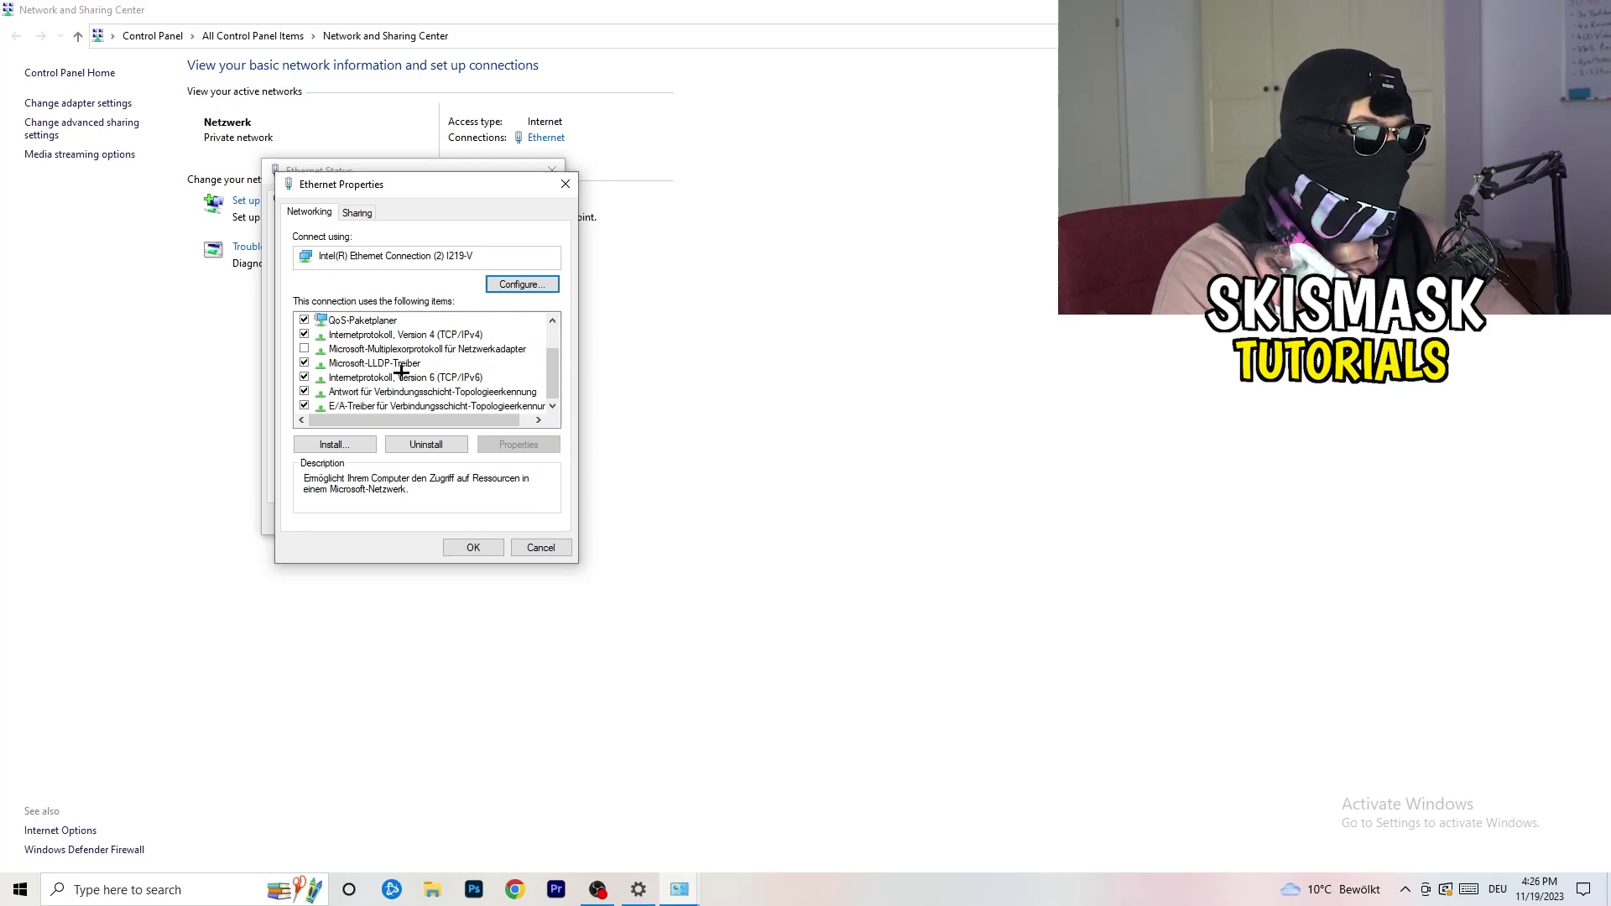
{"action": "scroll", "coordinate": [401, 370], "scroll_direction": "up", "scroll_amount": 1}
{"action": "scroll", "coordinate": [396, 365], "scroll_direction": "down", "scroll_amount": 1}
{"action": "scroll", "coordinate": [393, 364], "scroll_direction": "up", "scroll_amount": 1}
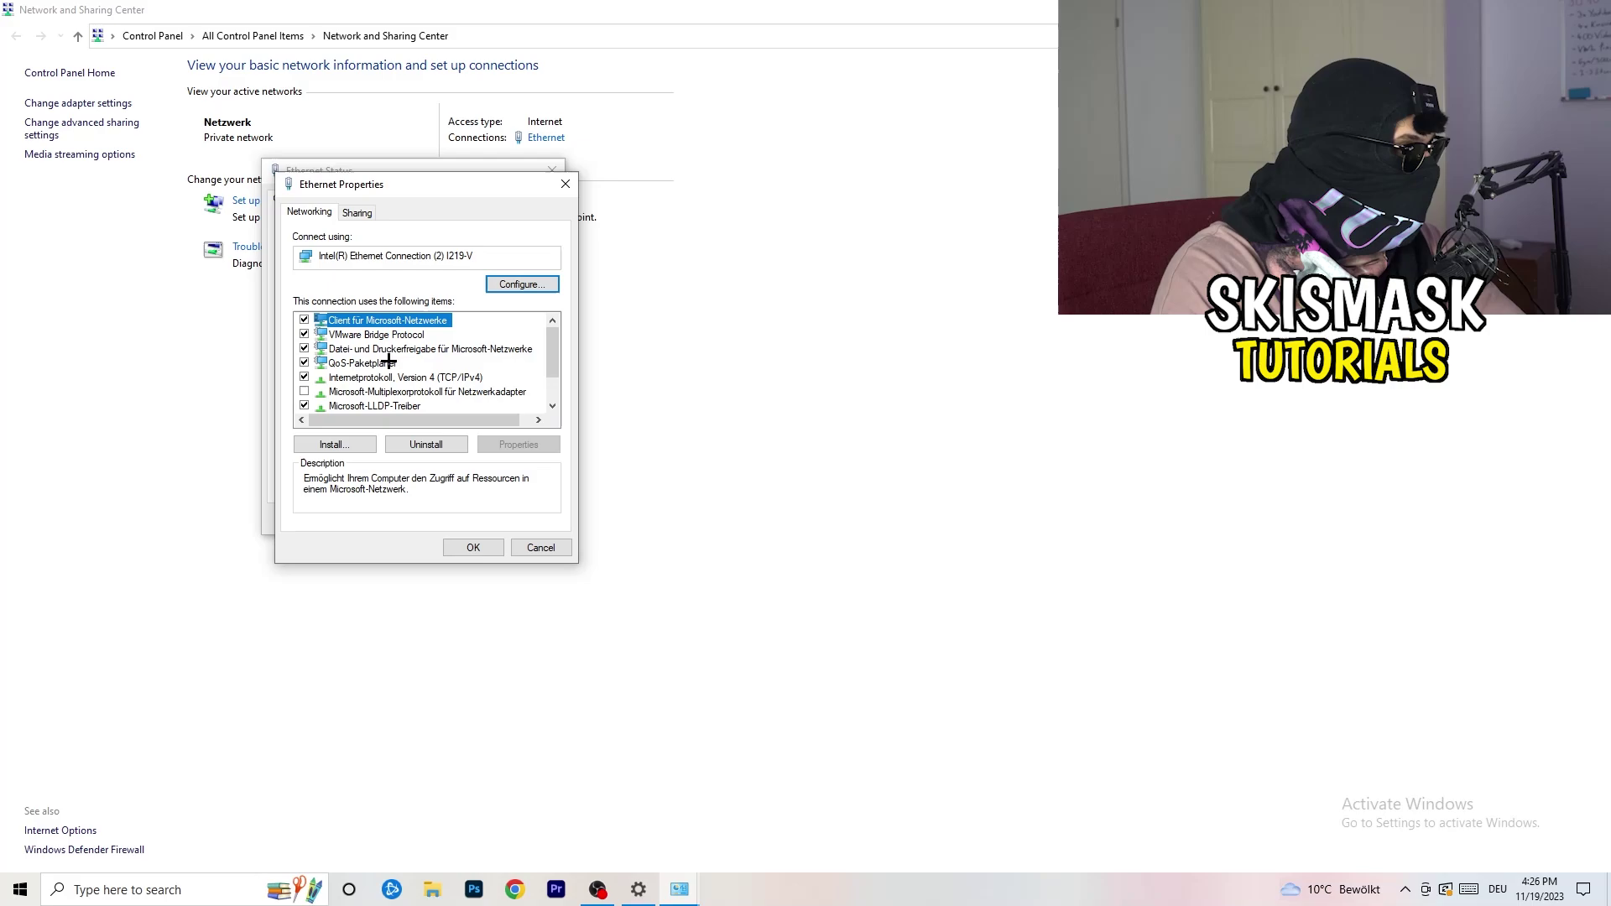
{"action": "left_click", "coordinate": [374, 379]}
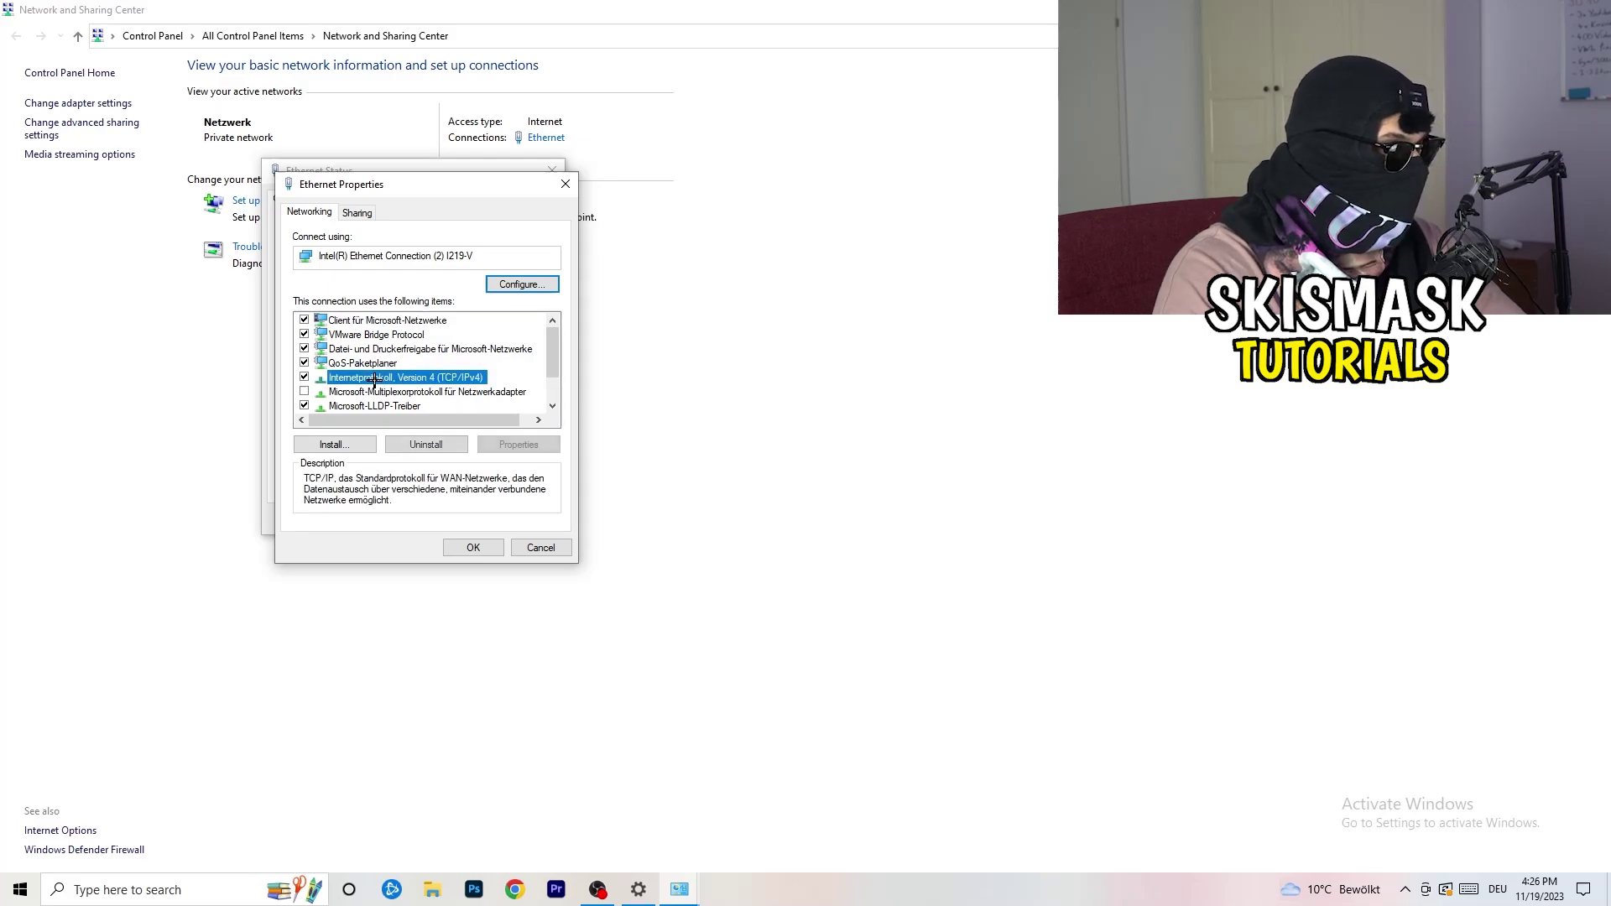
{"action": "double_click", "coordinate": [373, 378]}
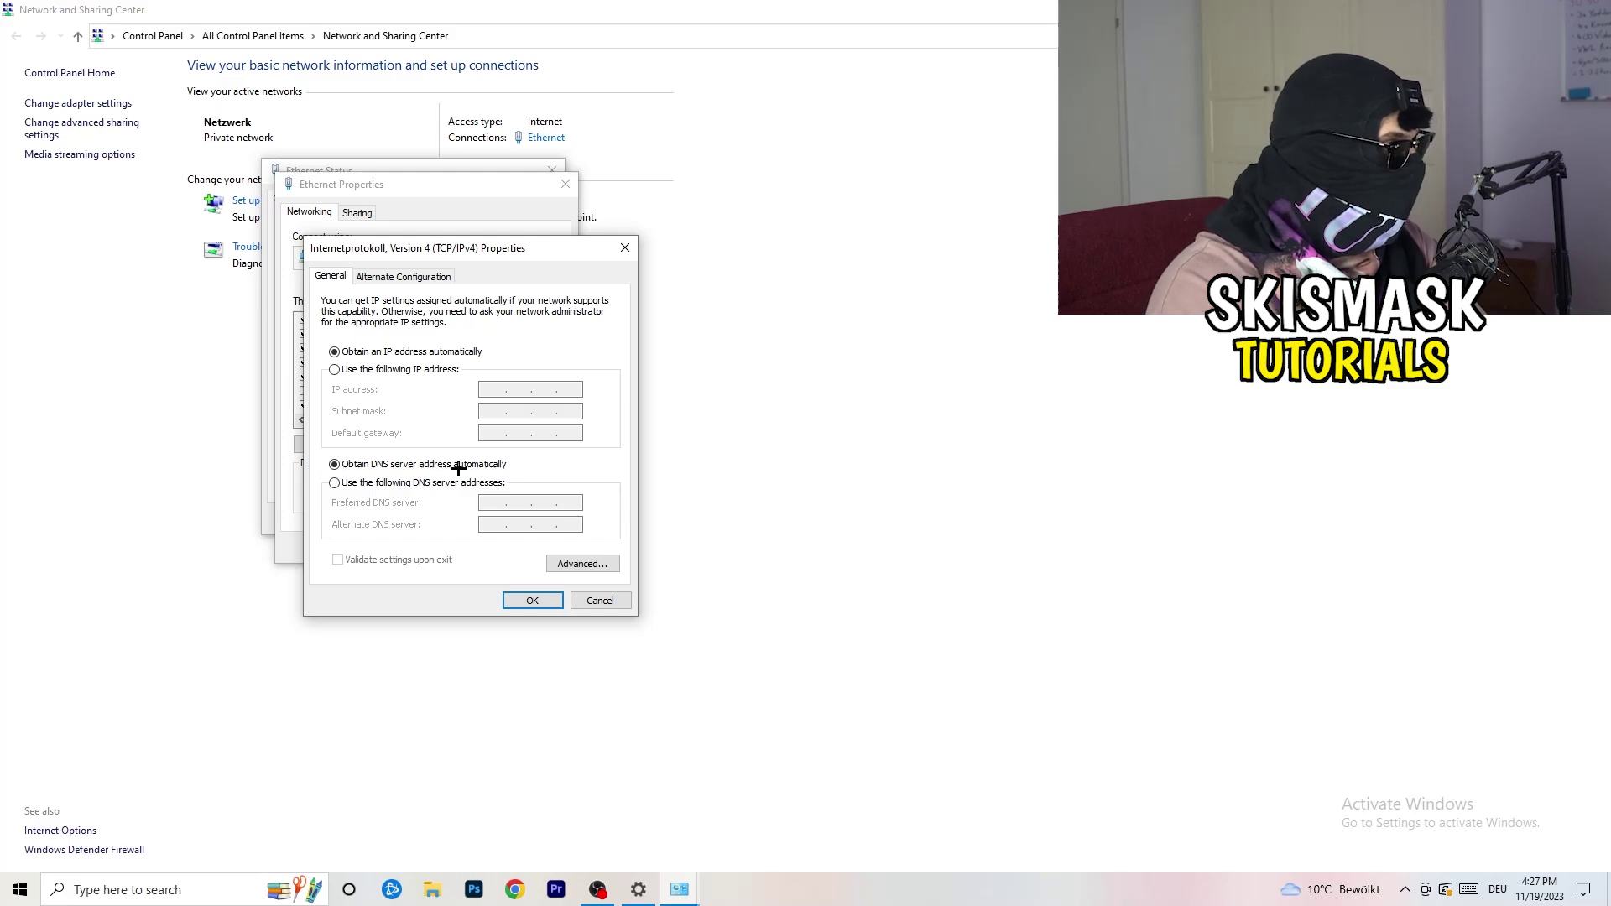
{"action": "left_click", "coordinate": [338, 371]}
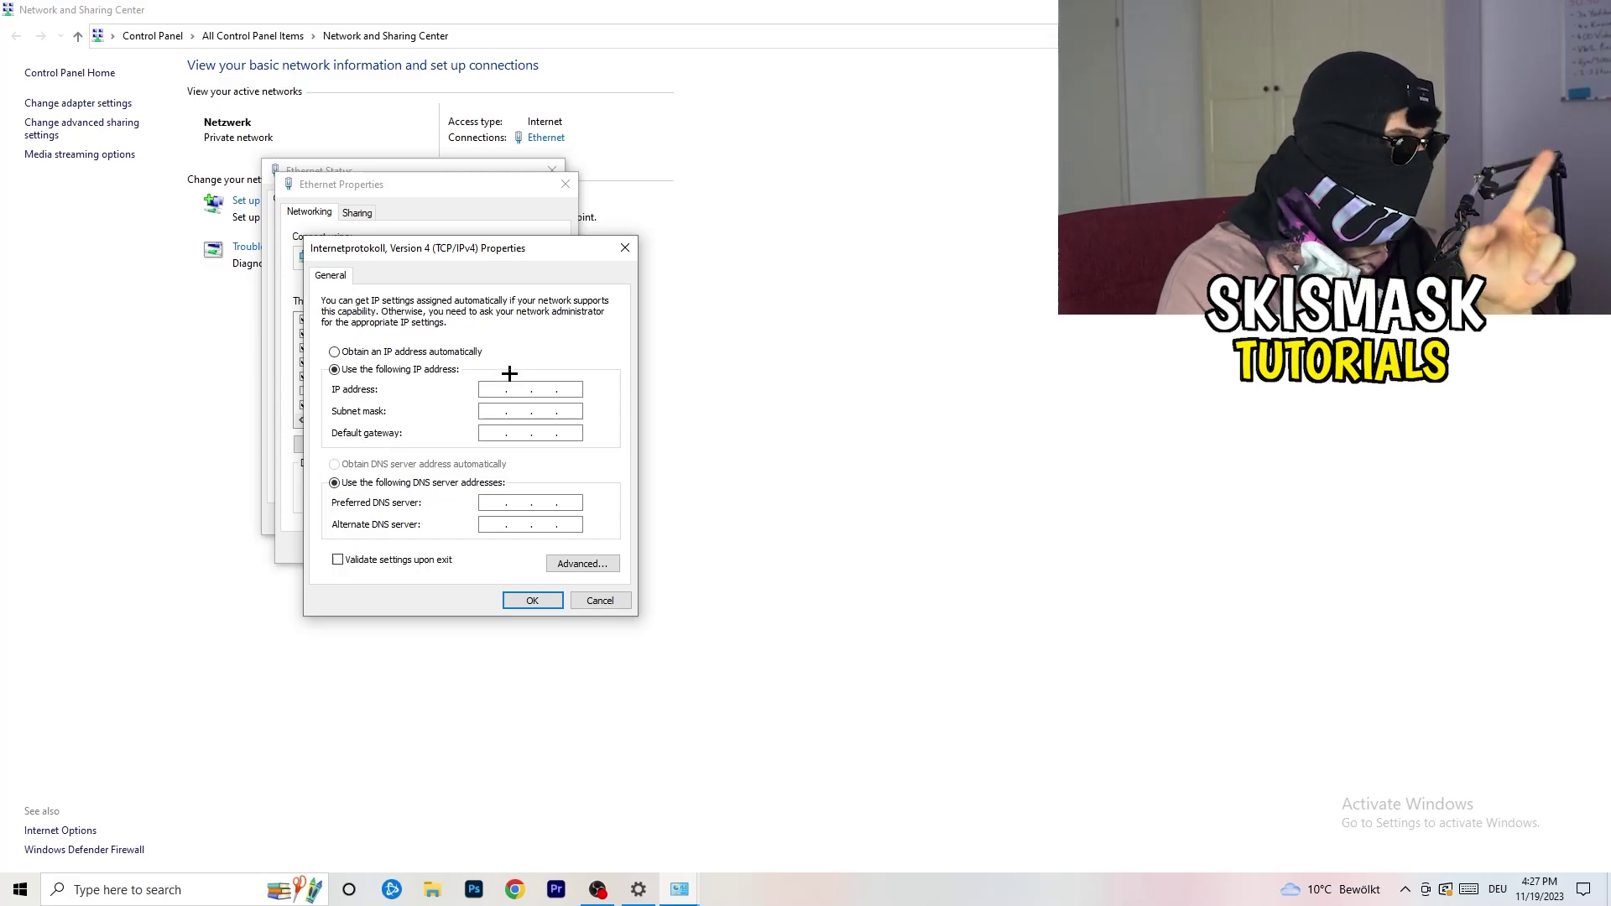
{"action": "left_click", "coordinate": [496, 388]}
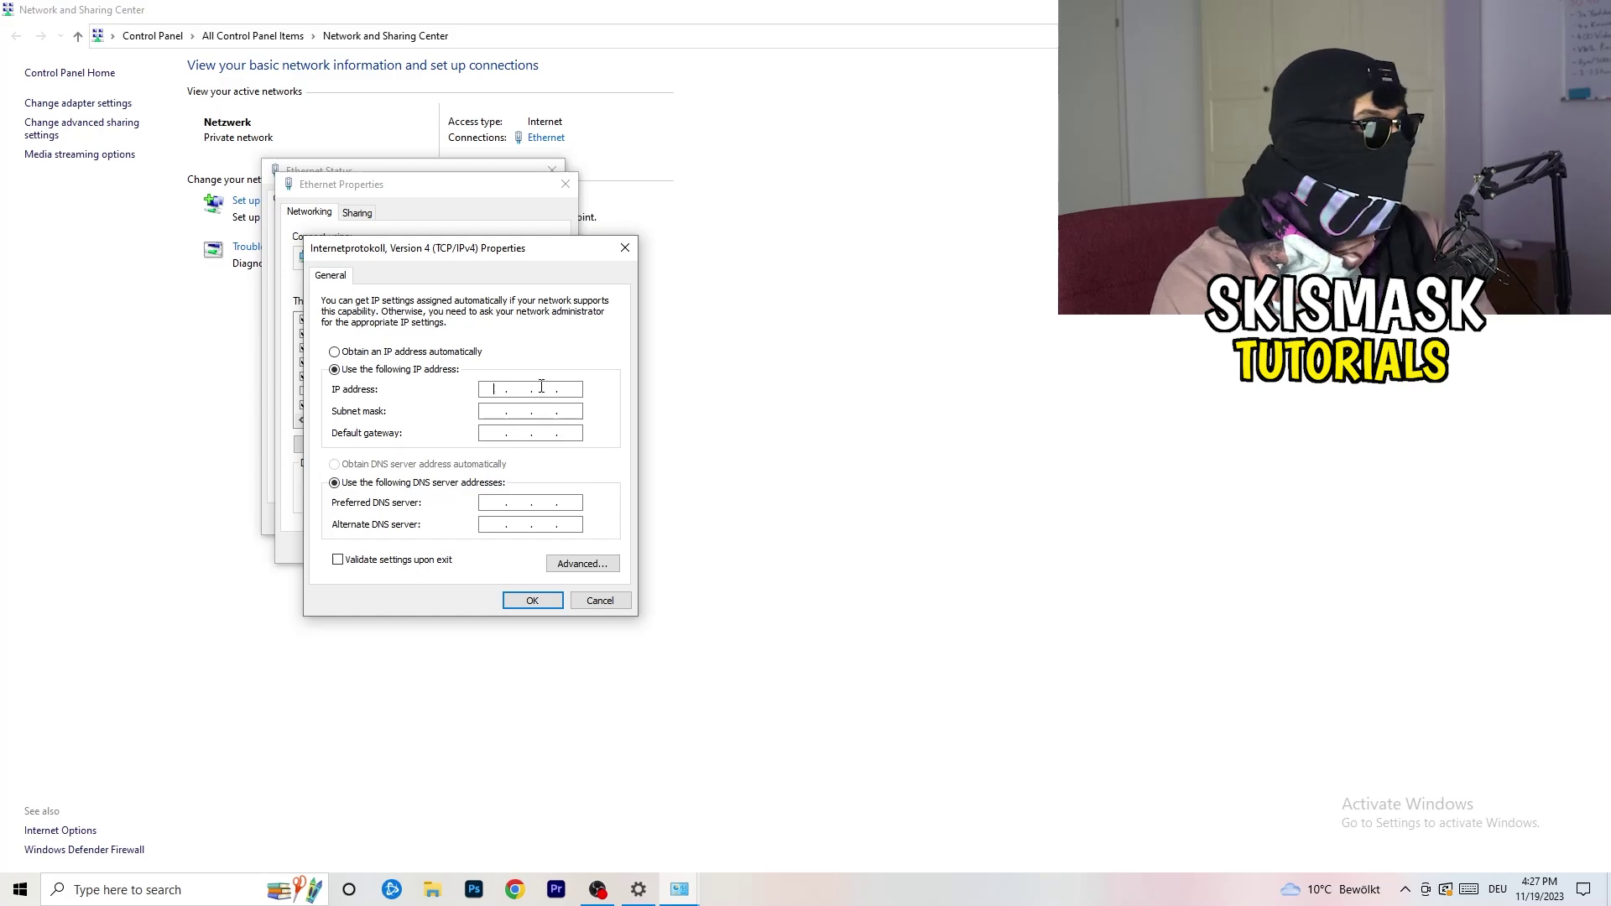
{"action": "left_click", "coordinate": [625, 245]}
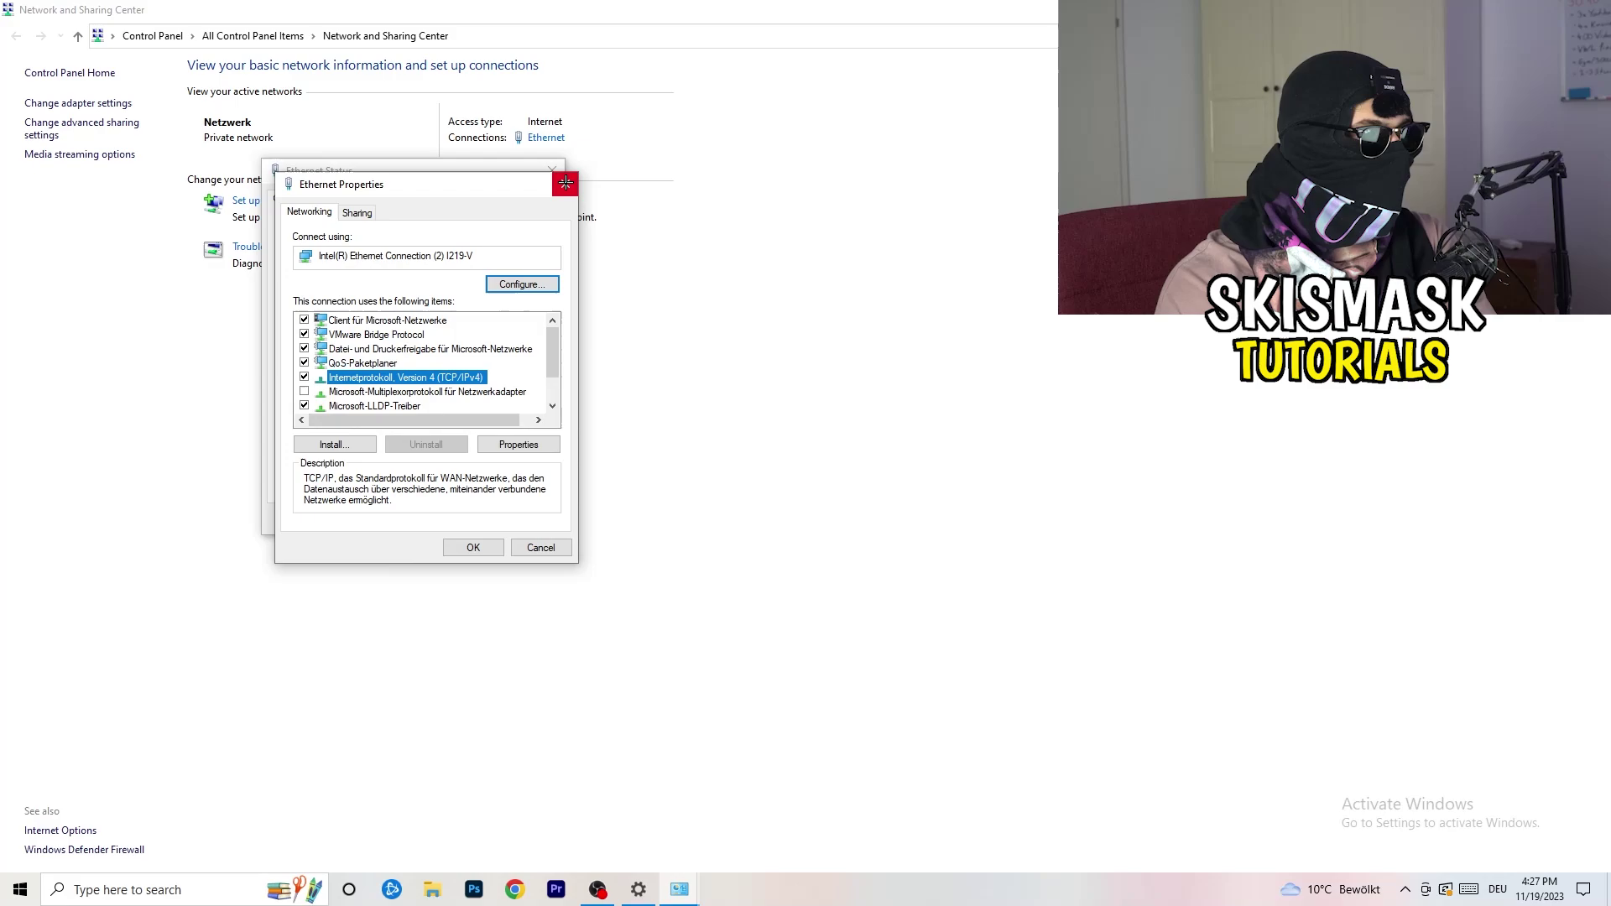
Close Ethernet Properties, Ethernet Status, and the Network and Sharing Center.
{"action": "left_click", "coordinate": [566, 183]}
{"action": "left_click", "coordinate": [550, 169]}
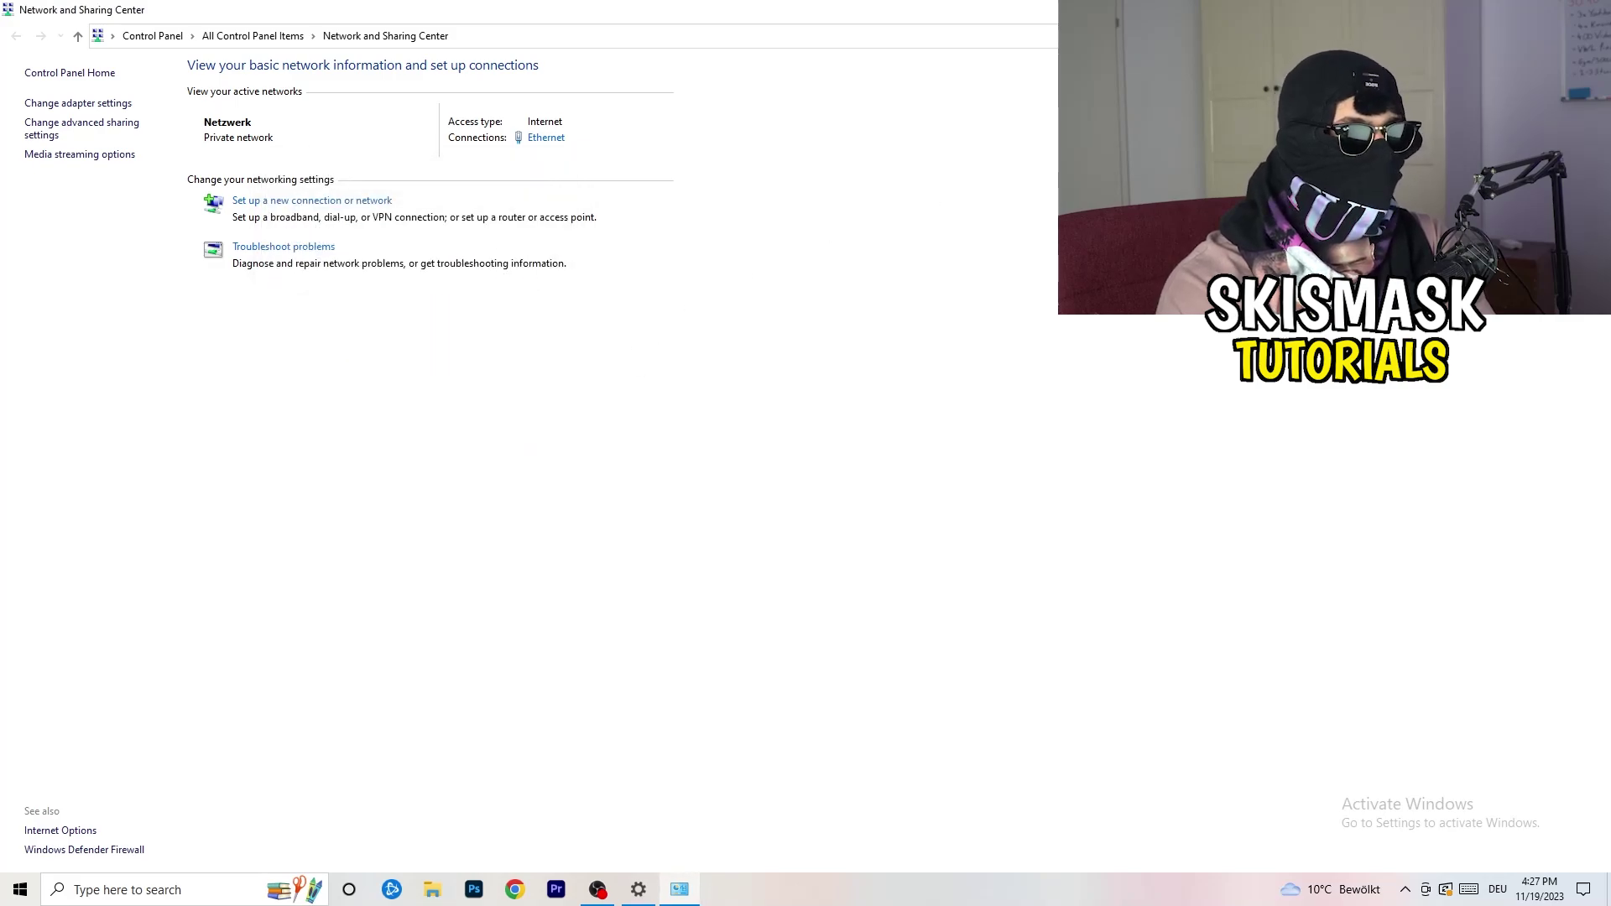
{"action": "key", "text": "alt+F4"}
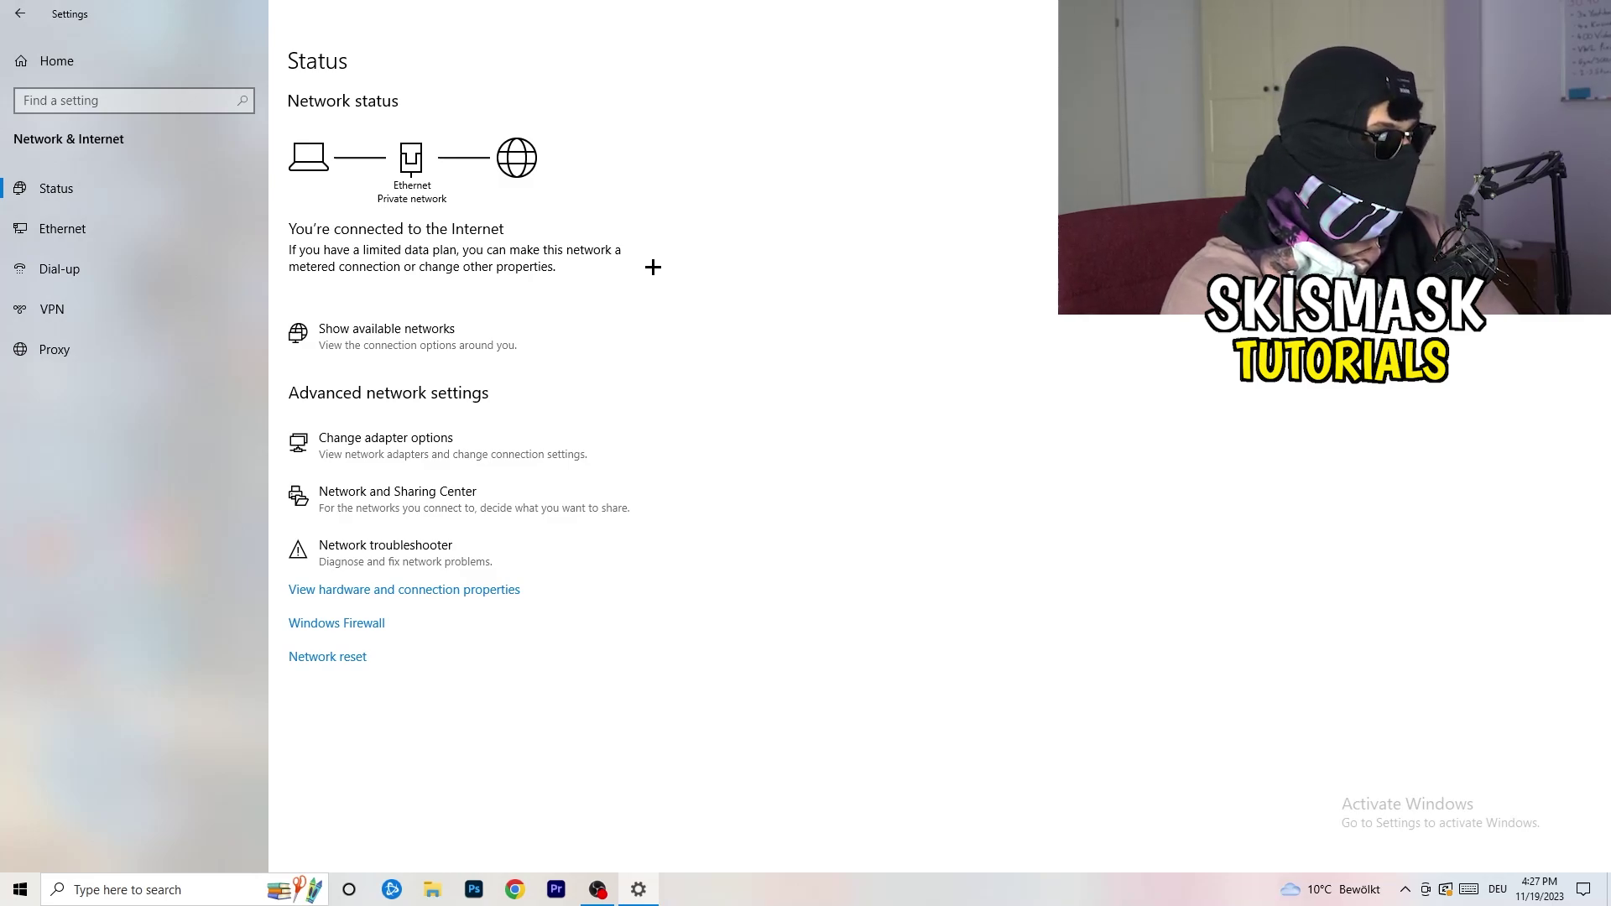
Check the available networks flyout for the connection, dismiss it, and close Settings with Alt+F4.
{"action": "left_click", "coordinate": [430, 329]}
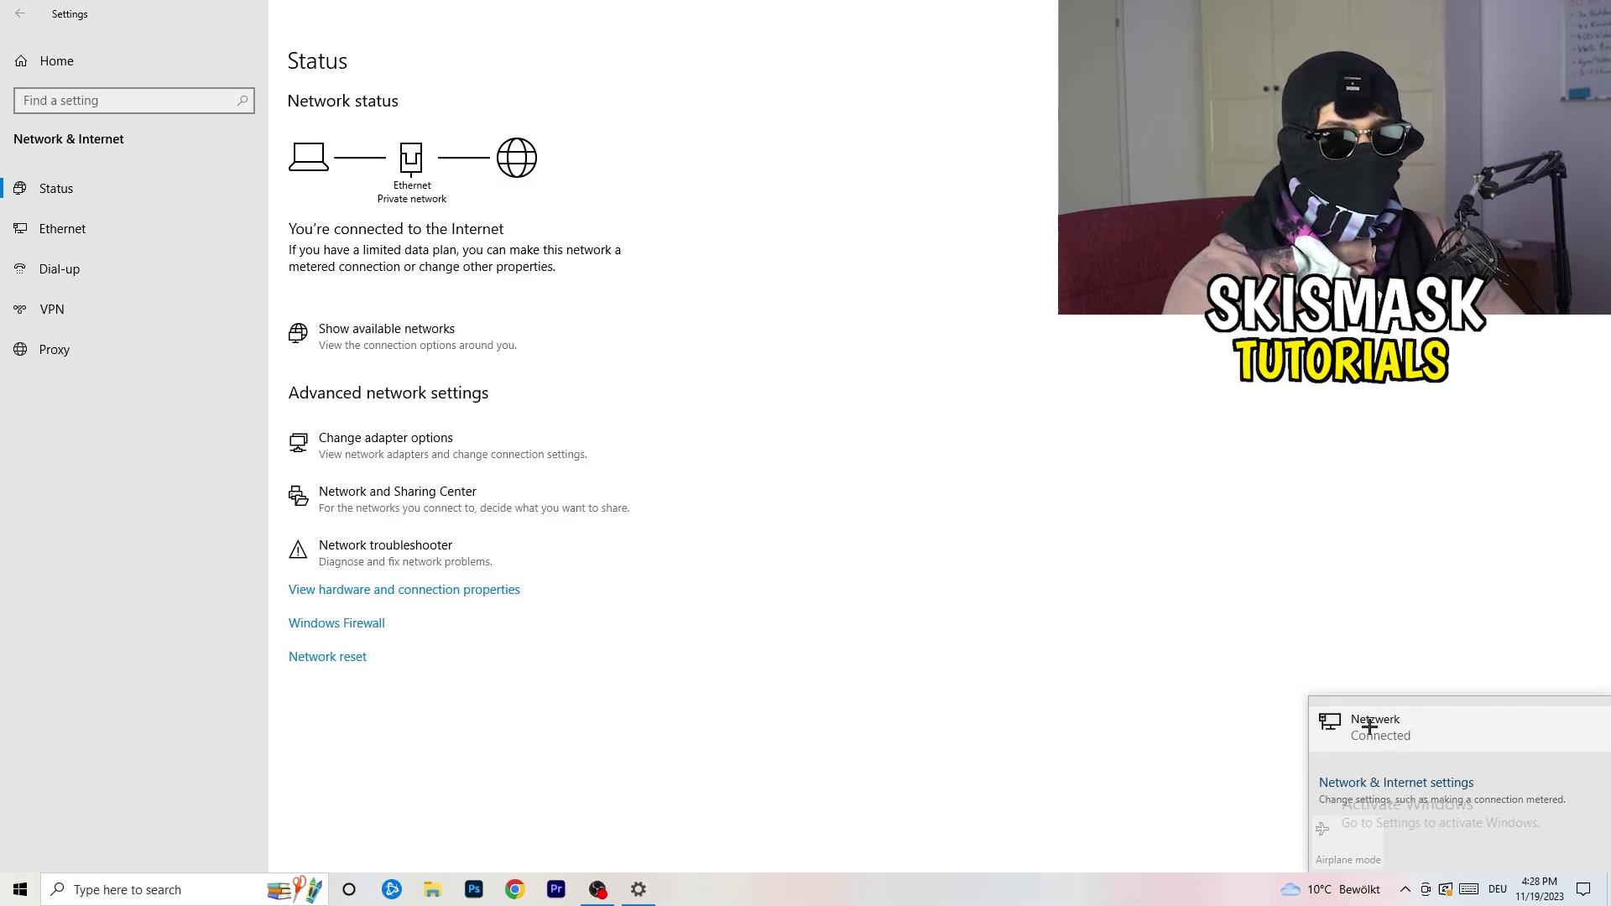
{"action": "left_click", "coordinate": [1374, 780]}
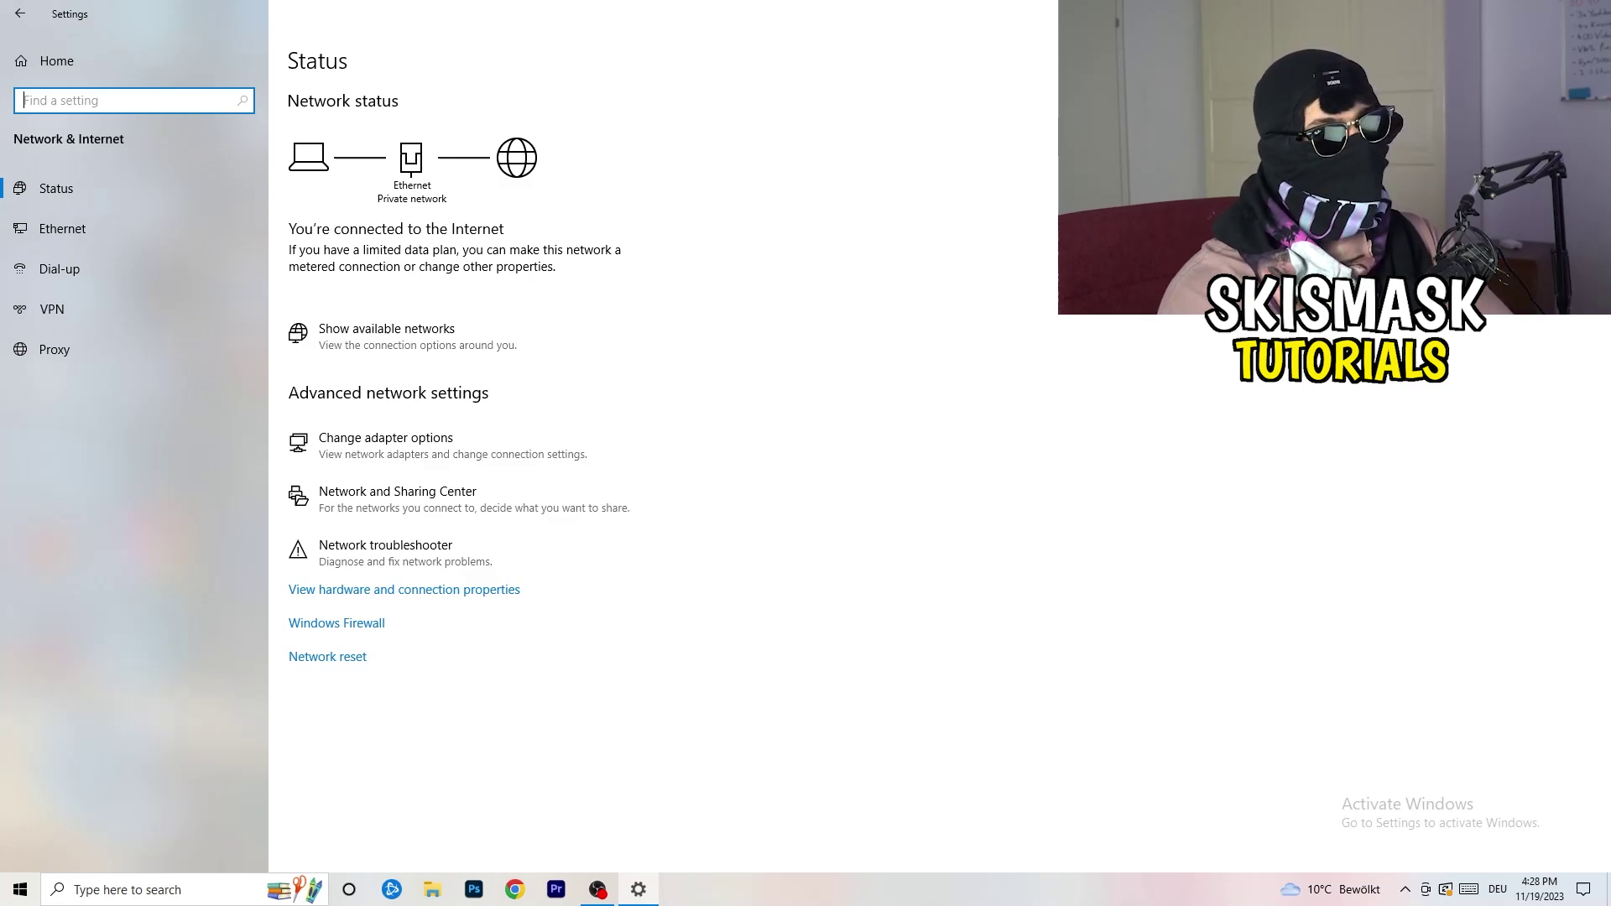
{"action": "key", "text": "alt+F4"}
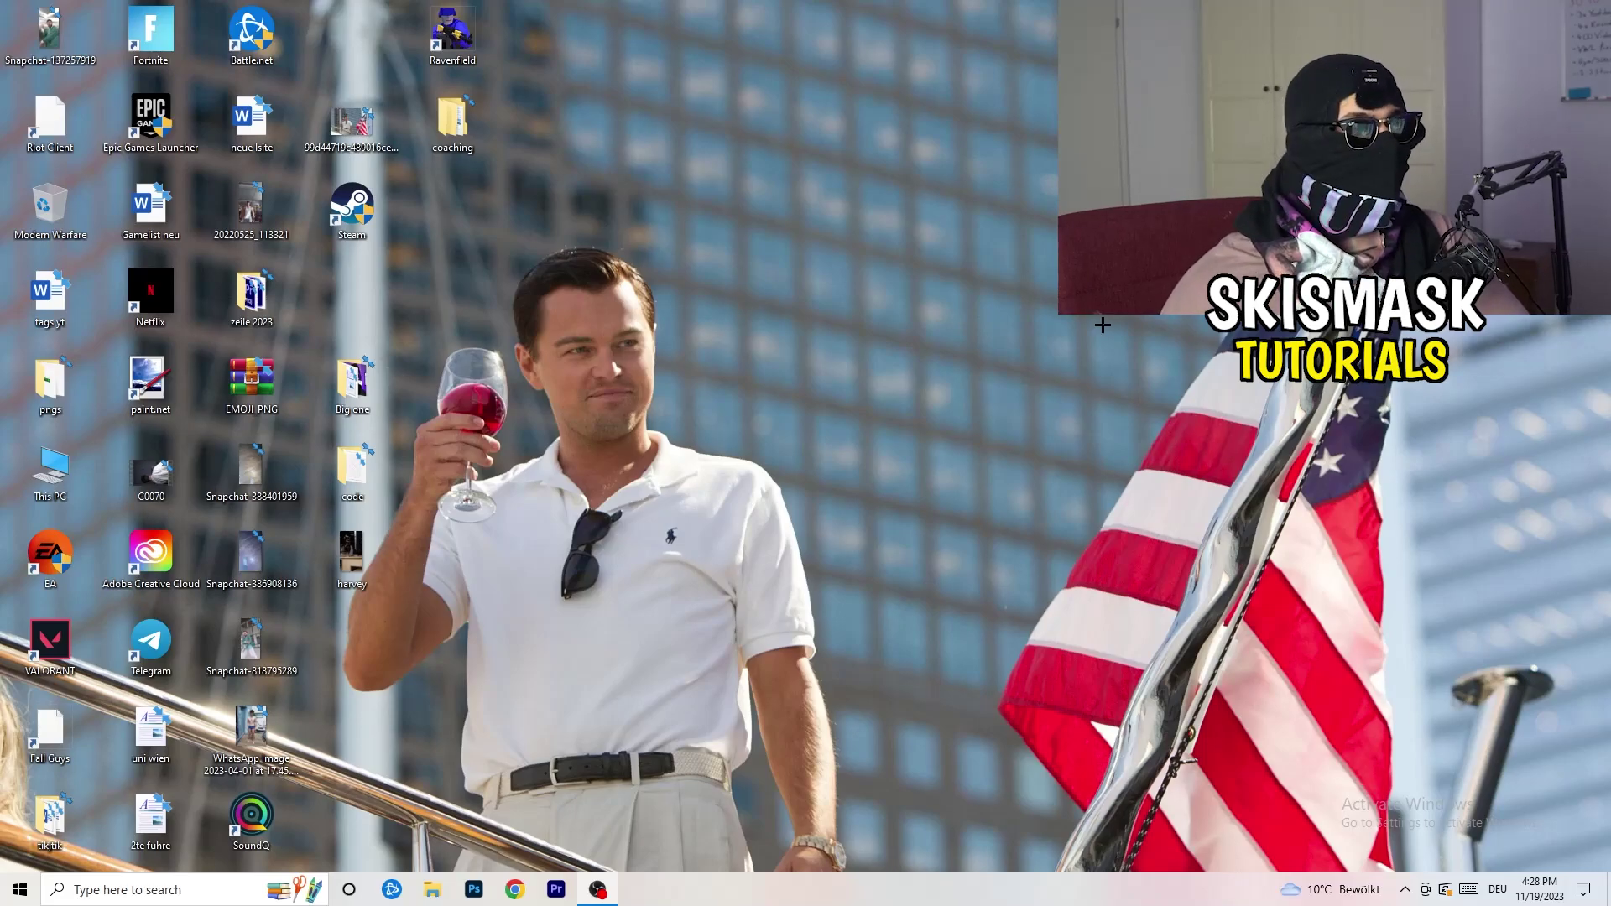
{"action": "left_click", "coordinate": [20, 889]}
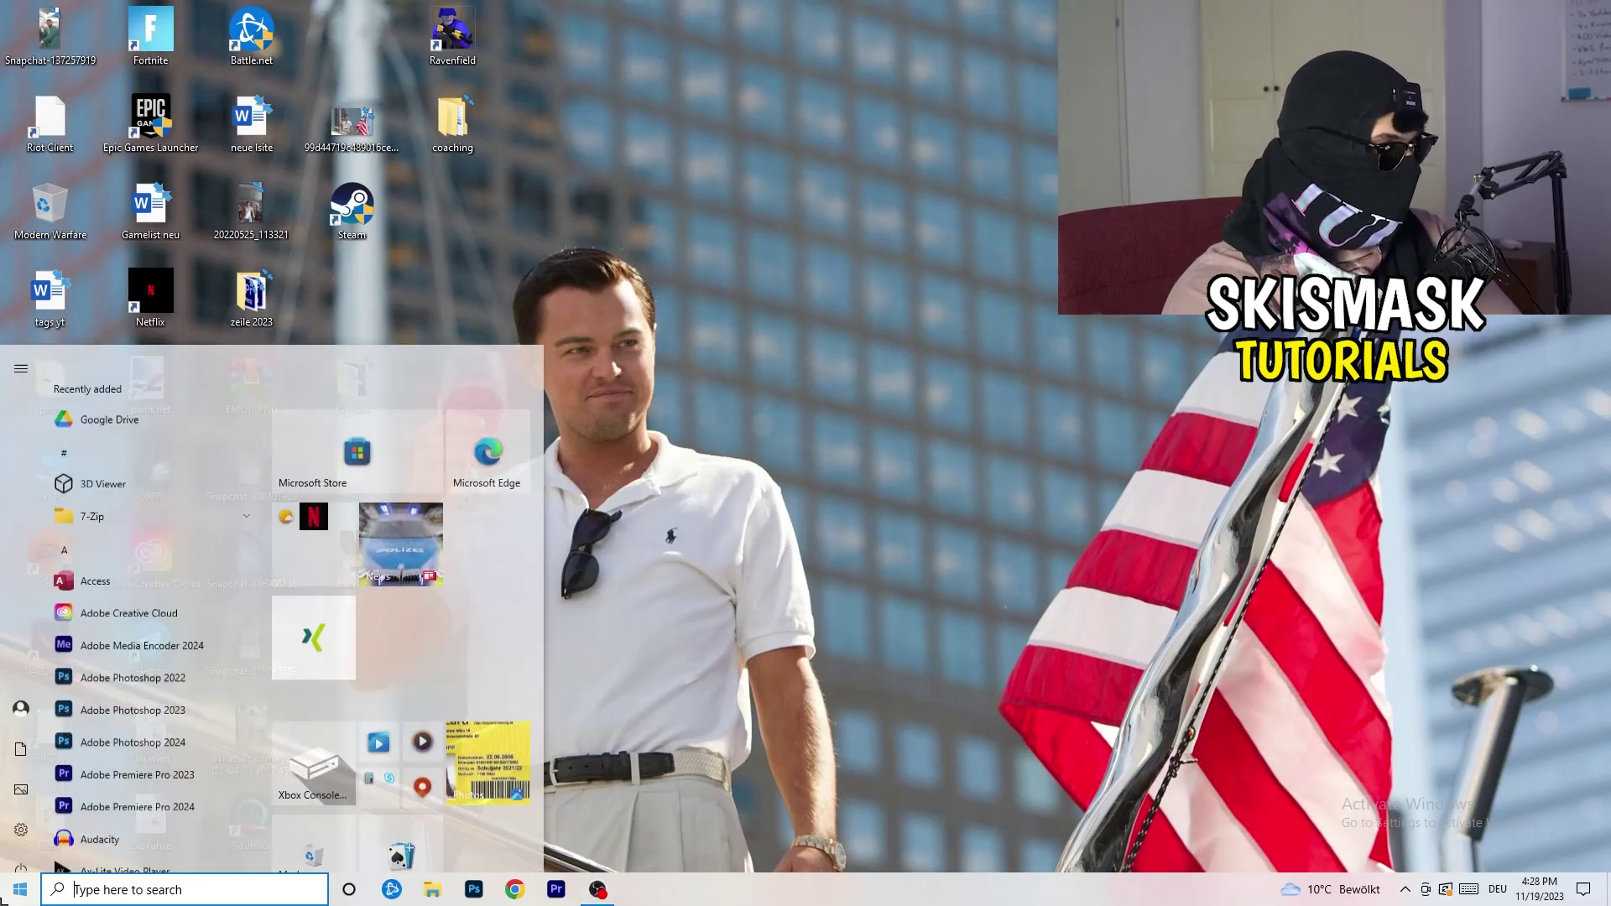
{"action": "left_click", "coordinate": [20, 814]}
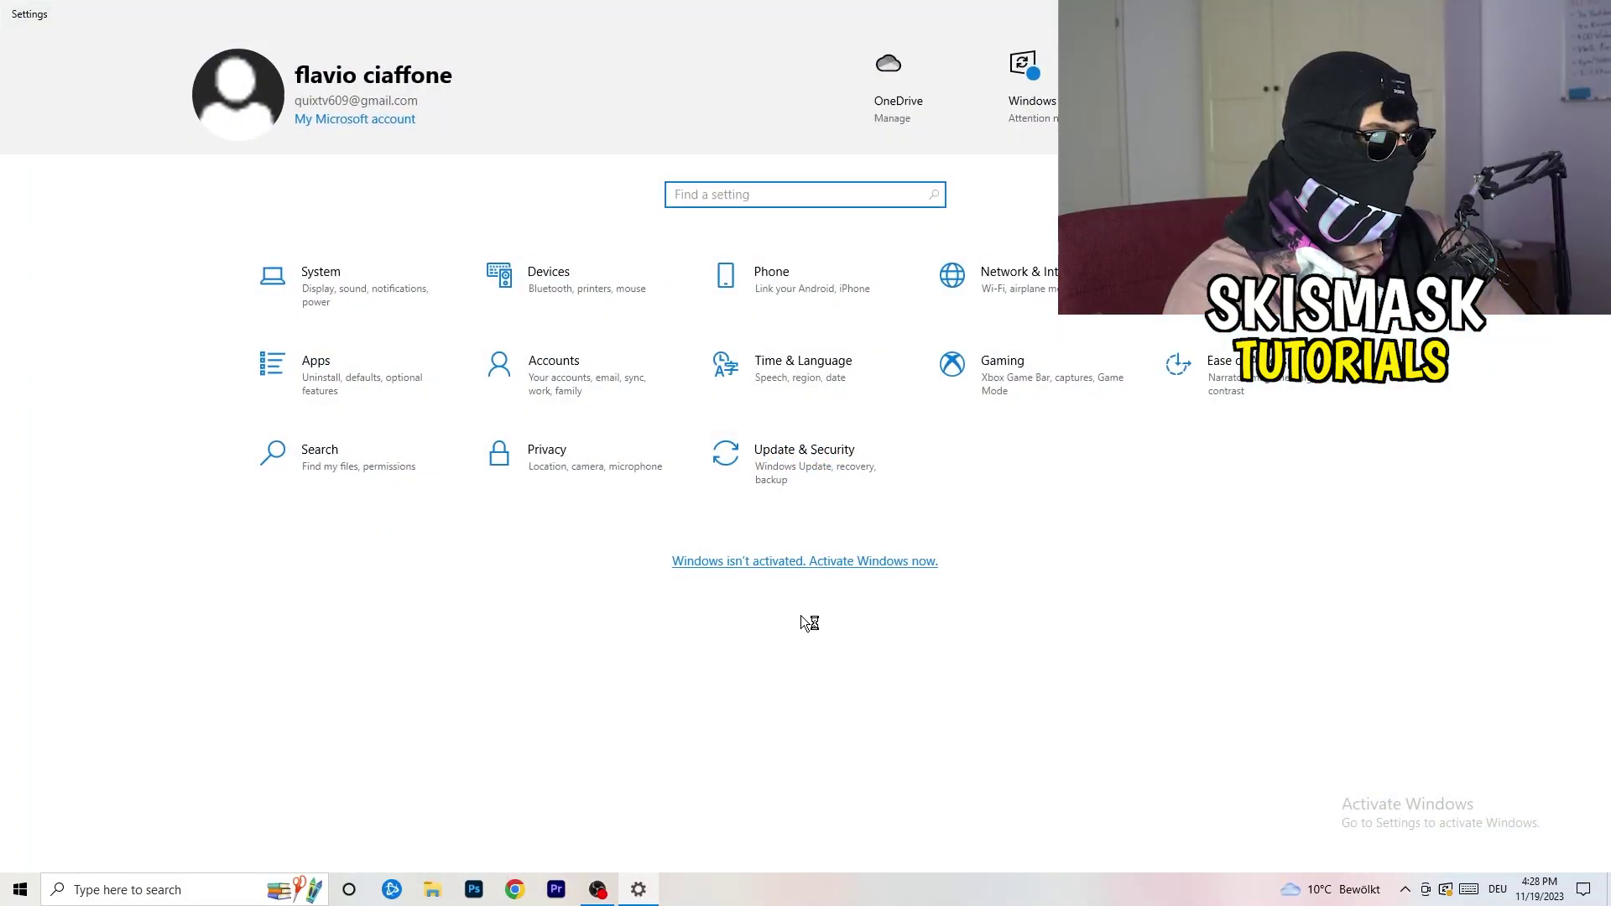
{"action": "left_click", "coordinate": [780, 470]}
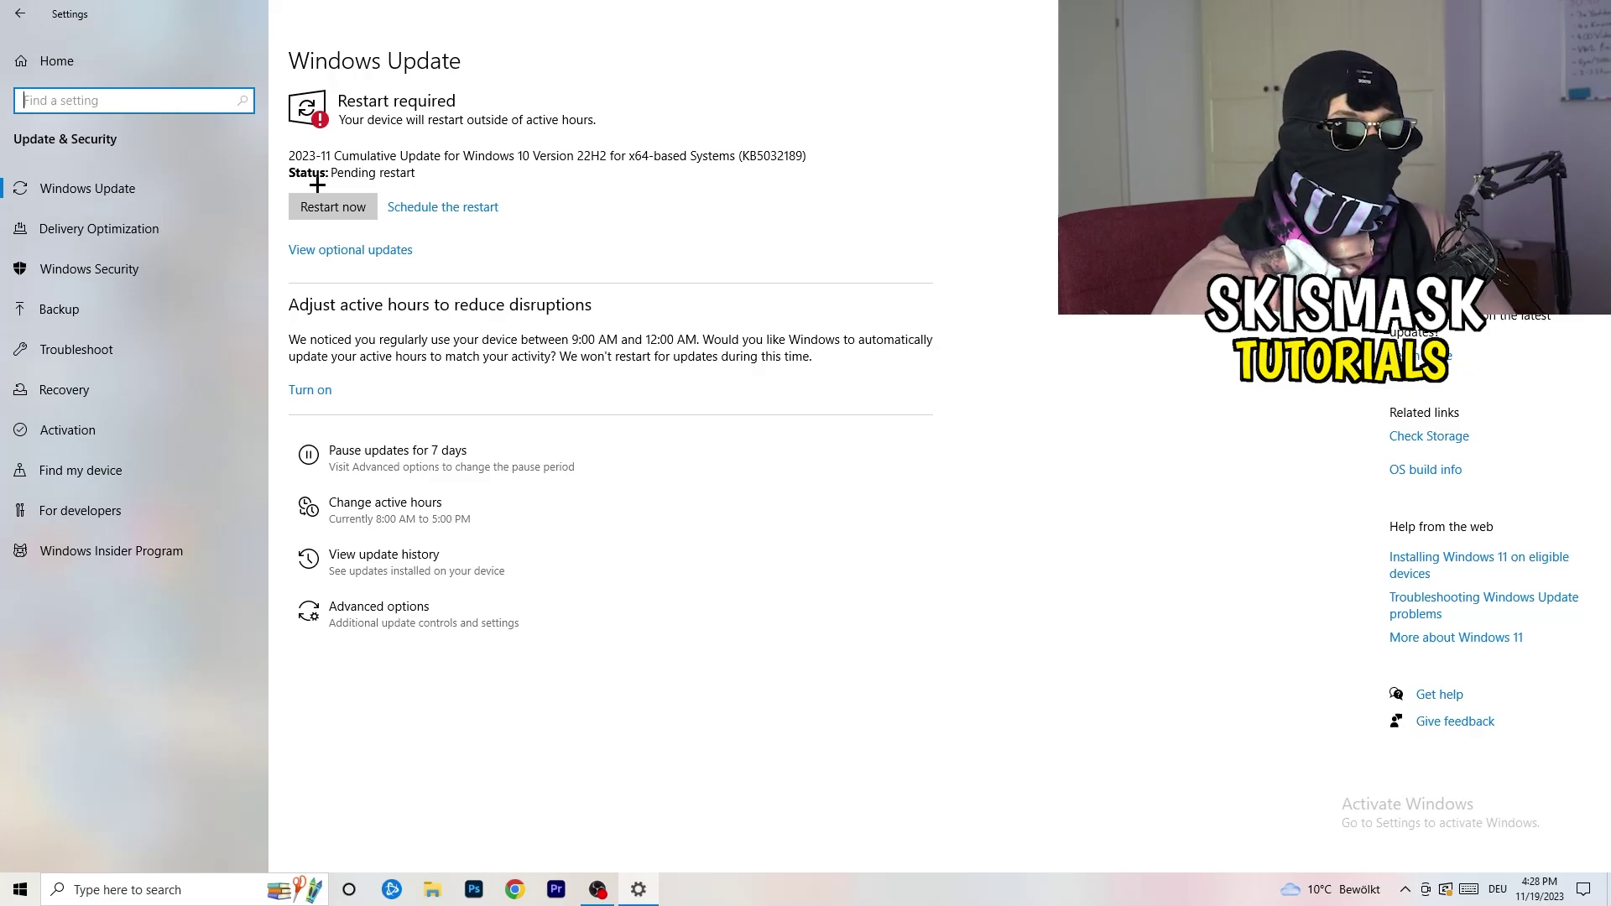
{"action": "key", "text": "alt+F4"}
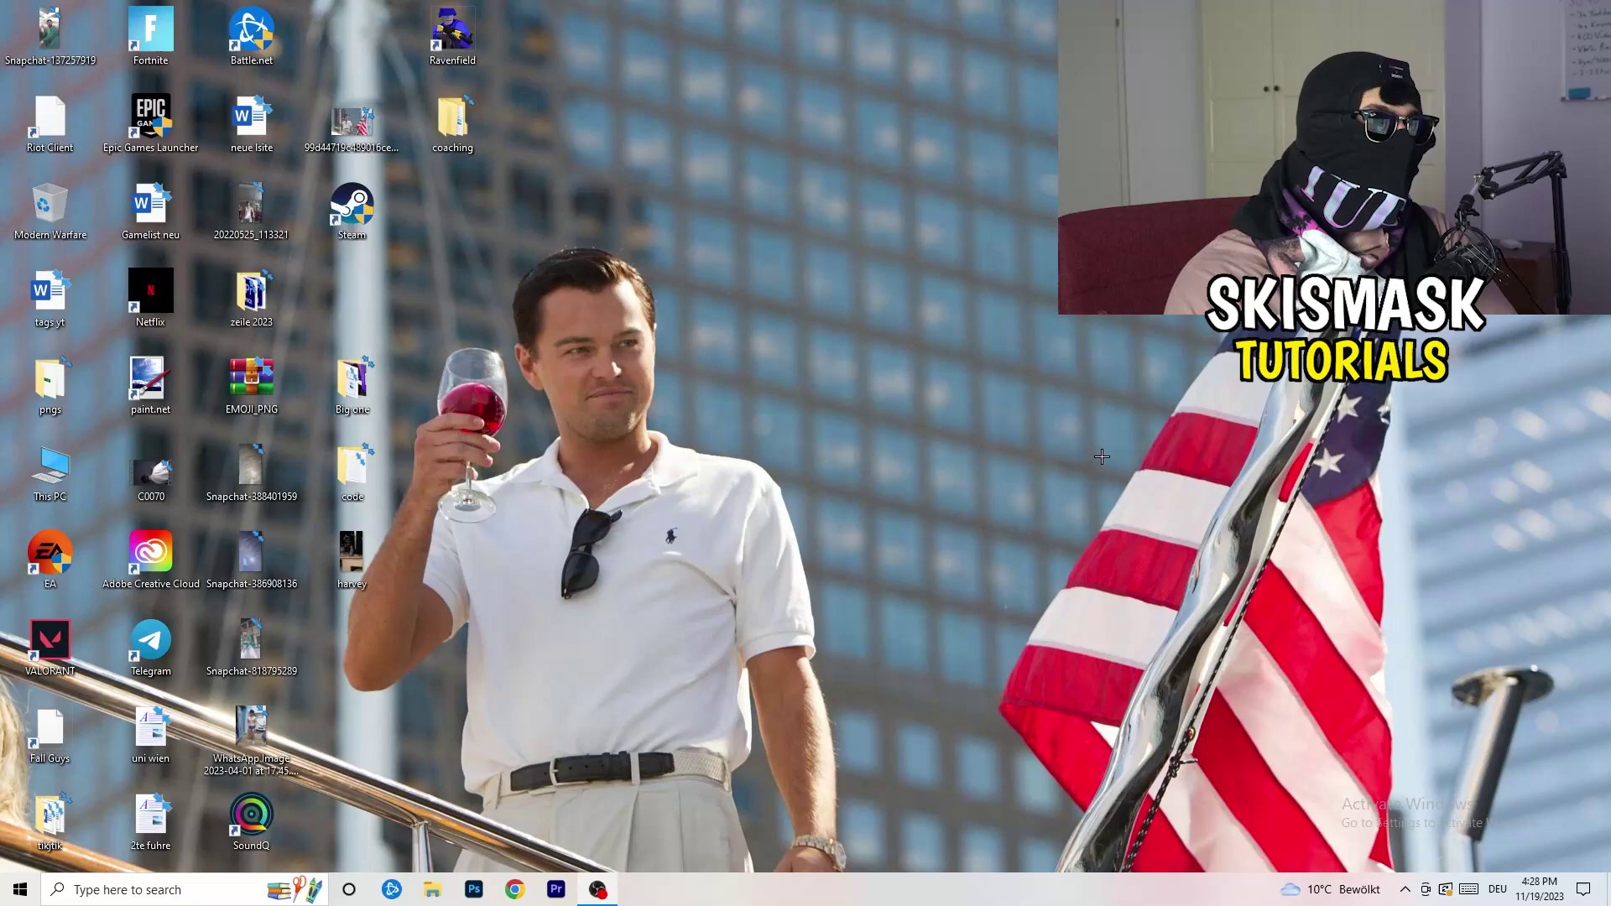